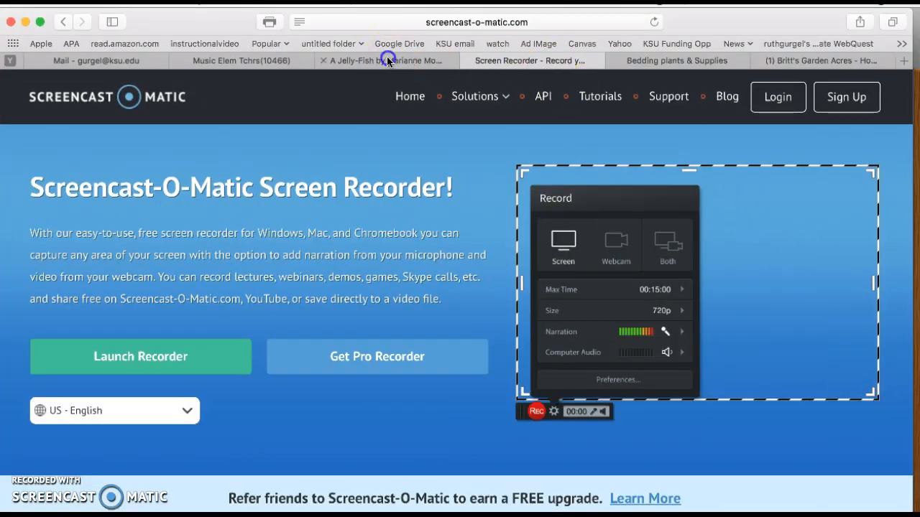
Switch to the 'A Jelly-Fish by Marianne Moore' Safari tab and show the whole poem
left_click(388, 62)
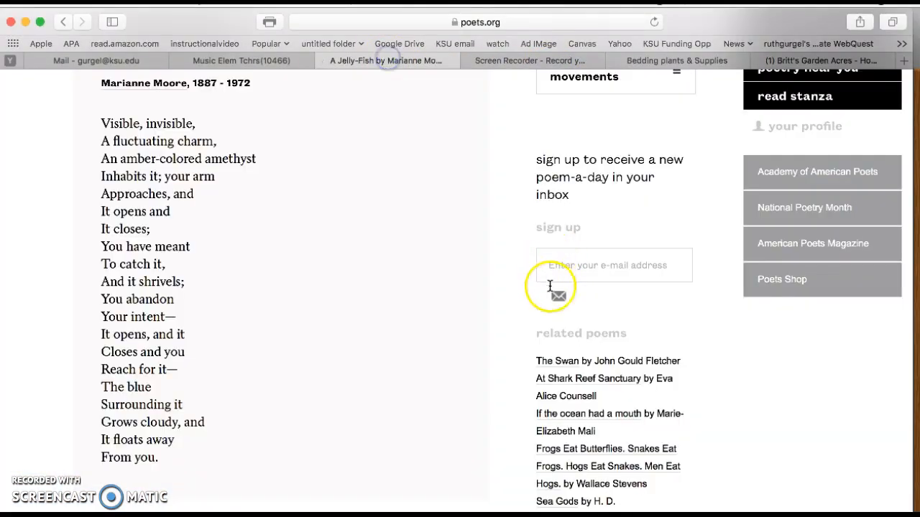
scroll(540, 327, "up", 1)
scroll(541, 329, "down", 1)
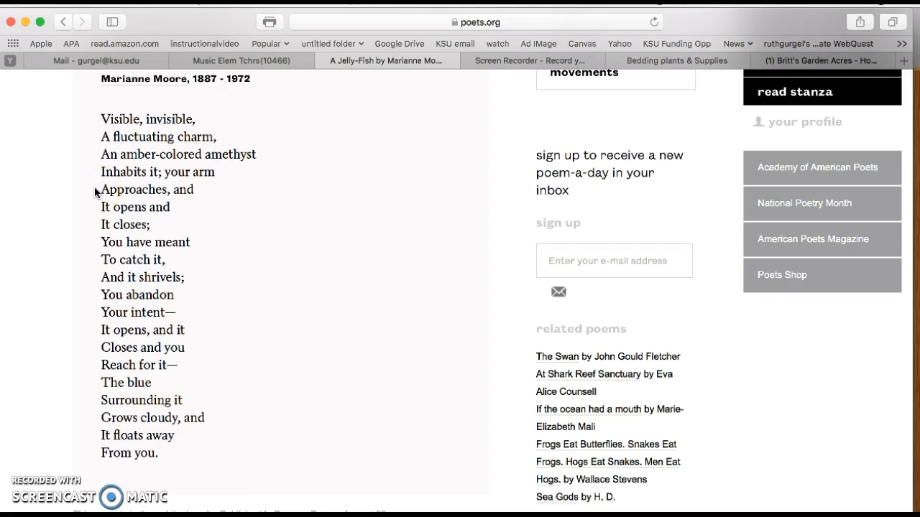
Select the poem lines from 'your arm' to 'Your intent—', then move Safari aside to reach GarageBand
left_click(92, 211)
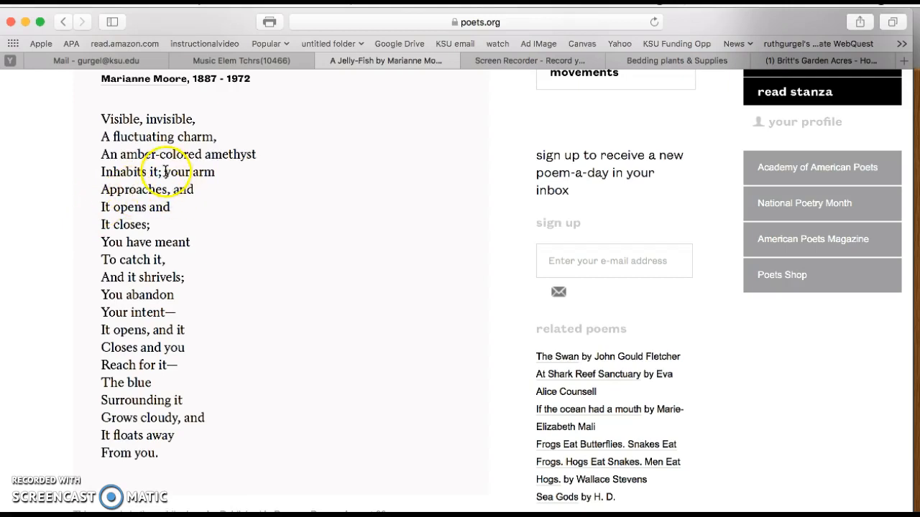
left_click_drag(166, 171, 181, 305)
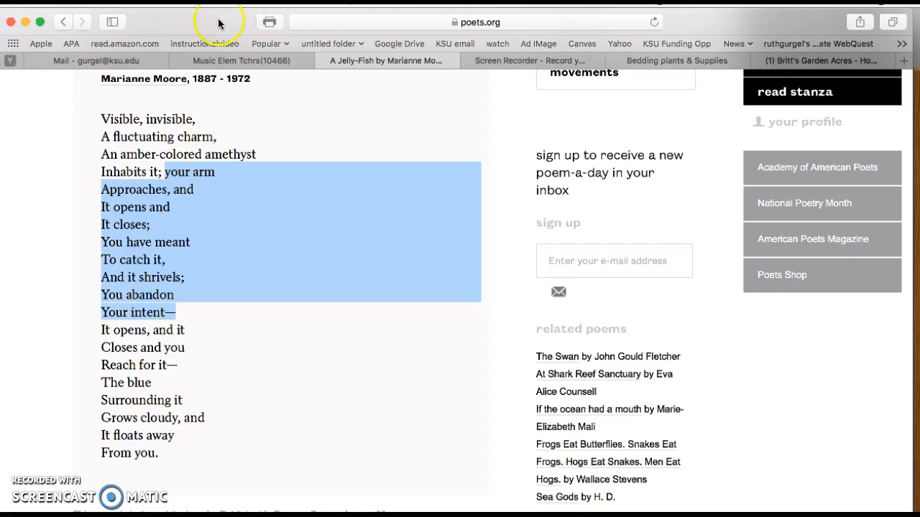
left_click_drag(219, 24, 230, 118)
left_click(142, 20)
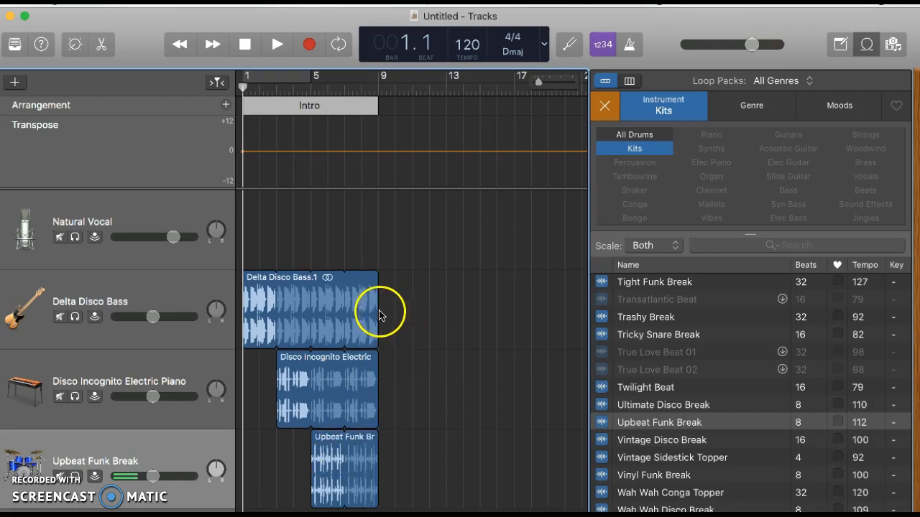
Loop the Delta Disco Bass region to bar 18 and extend the Upbeat Funk Break region similarly
left_click_drag(378, 309, 572, 309)
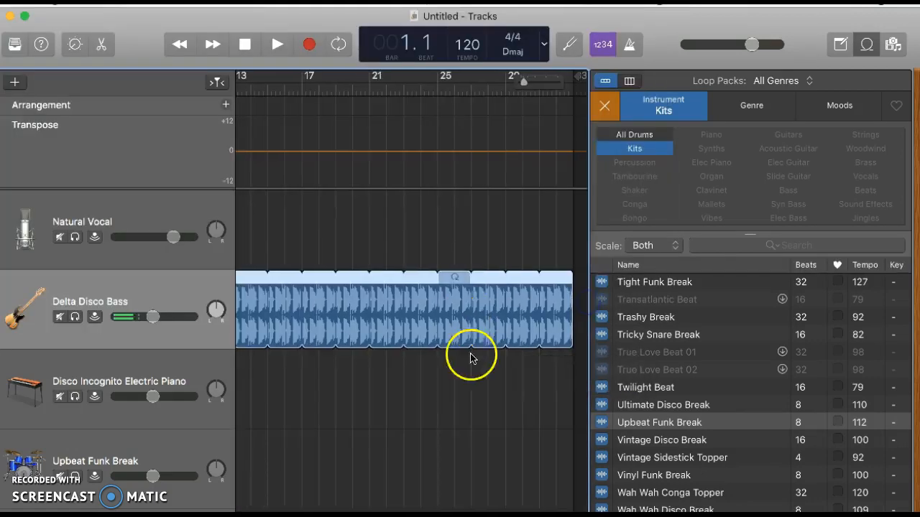
scroll(510, 487, "left", 5)
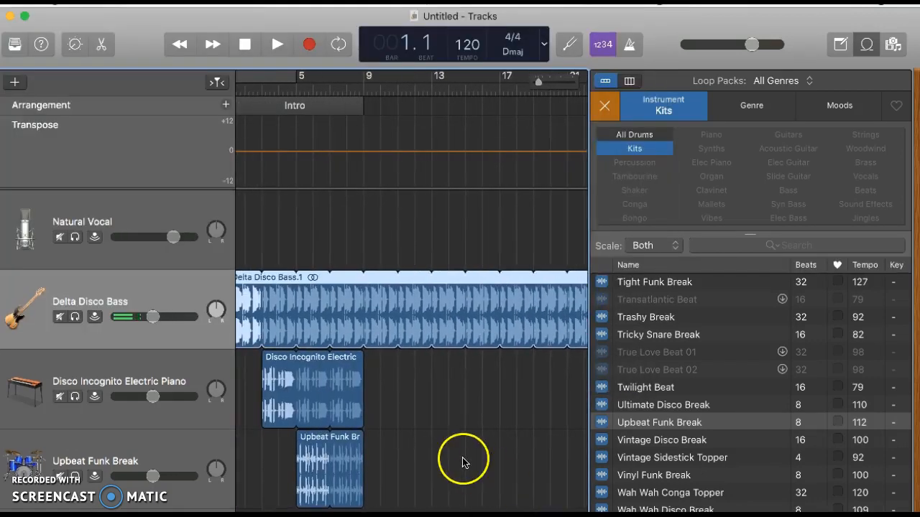
left_click(354, 479)
left_click_drag(361, 476, 569, 470)
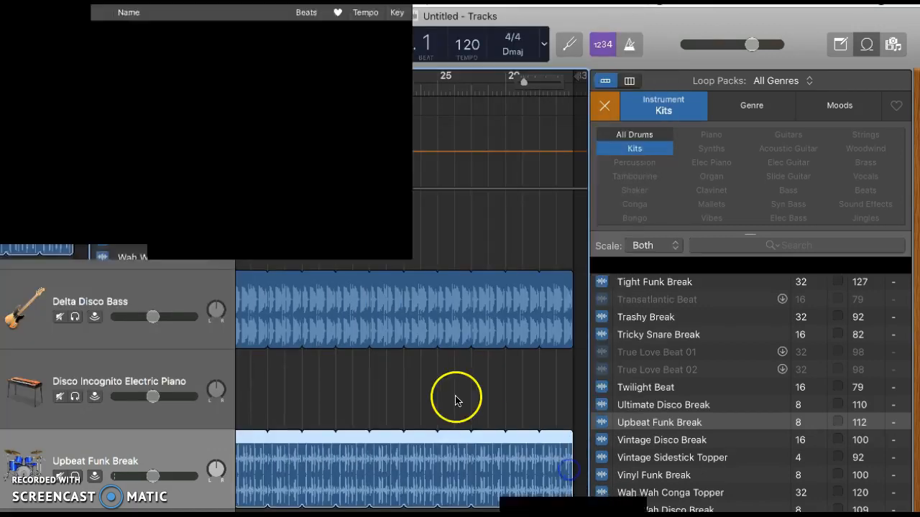
scroll(454, 396, "left", 6)
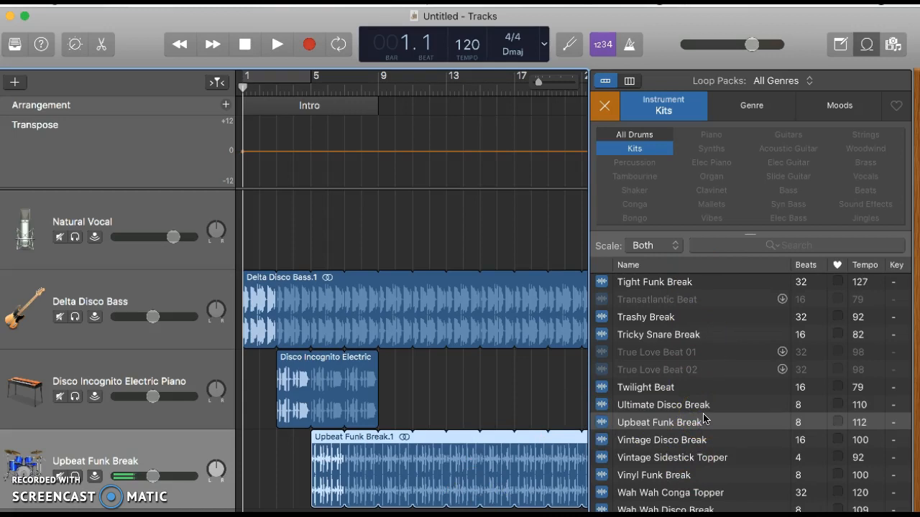
Reset the Loop Browser filters and browse loops by the Funk genre
left_click(605, 106)
left_click(749, 106)
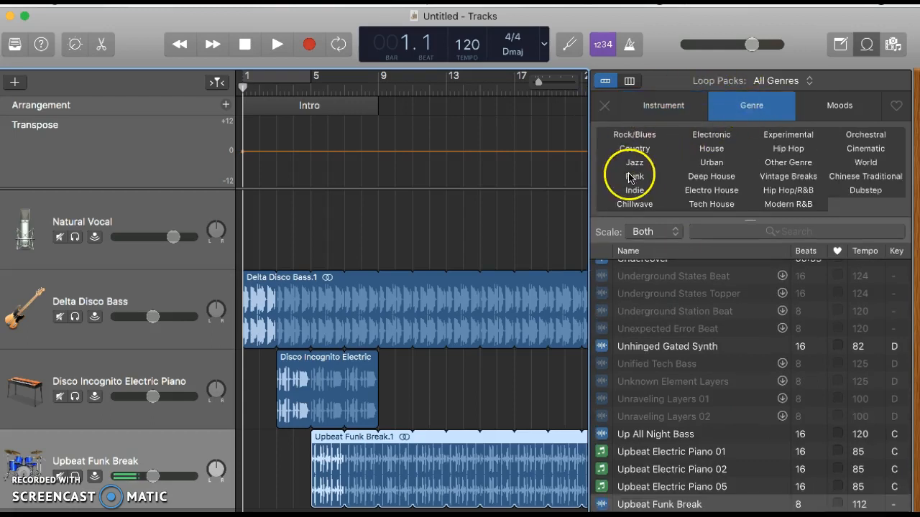
left_click(635, 177)
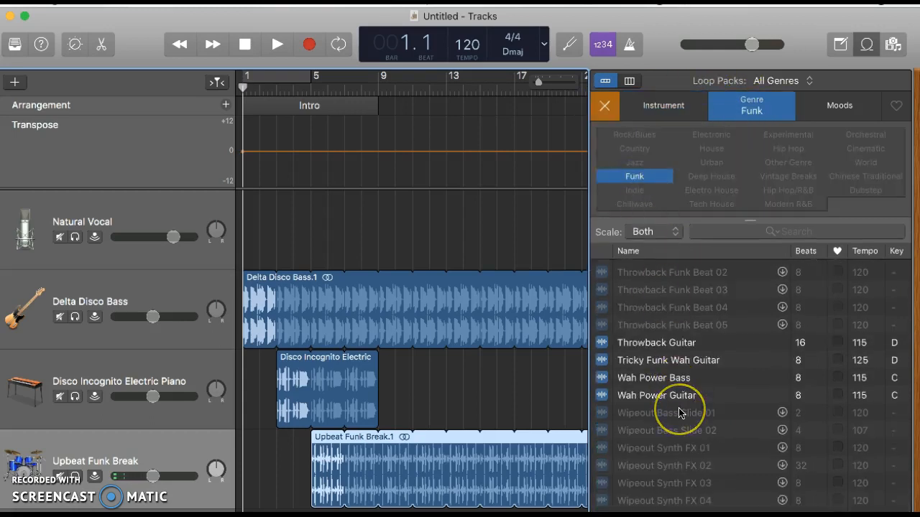
scroll(683, 428, "up", 2)
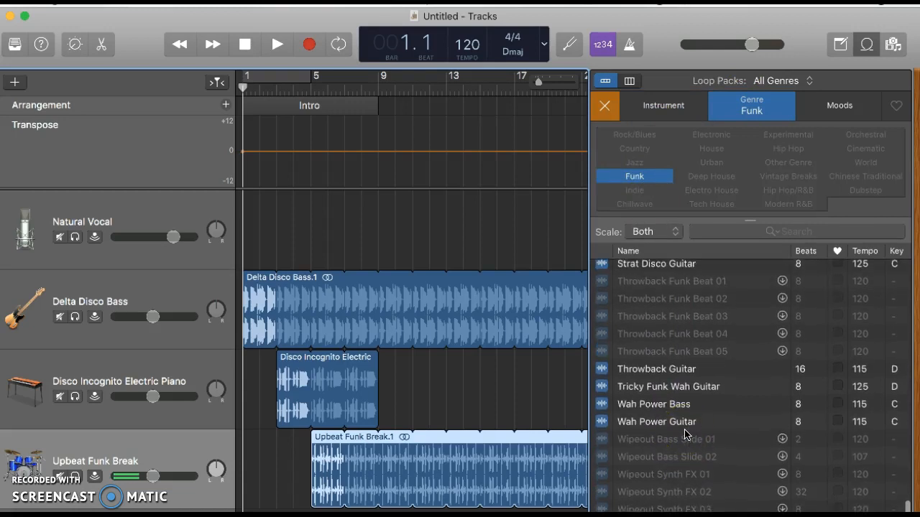
Preview Throwback Guitar and place it as a new track at bar 9
left_click(642, 372)
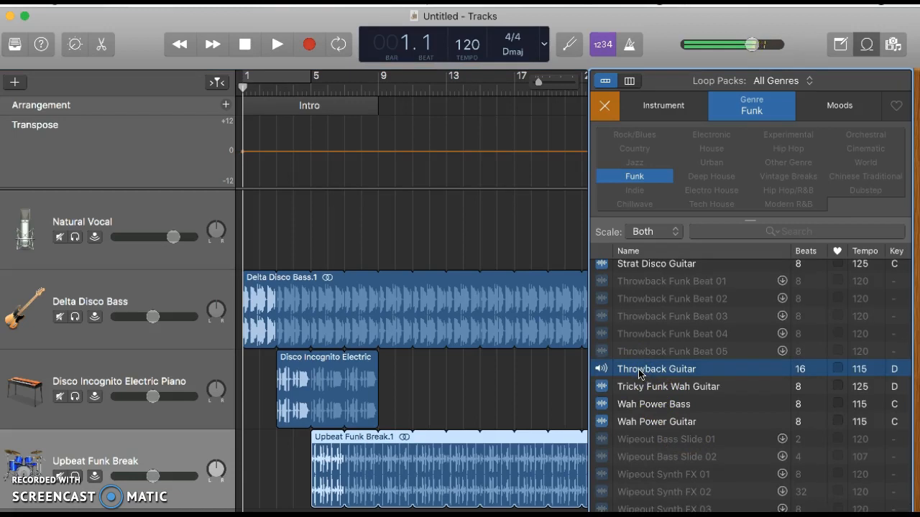
left_click_drag(630, 376, 384, 509)
left_click_drag(616, 369, 381, 508)
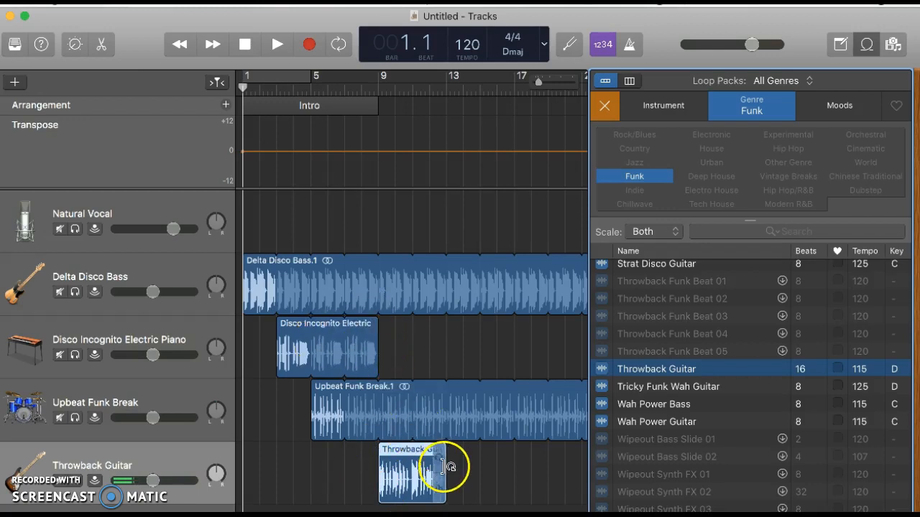
Loop the Throwback Guitar region further right and play the song from bar 1
left_click_drag(447, 471, 570, 475)
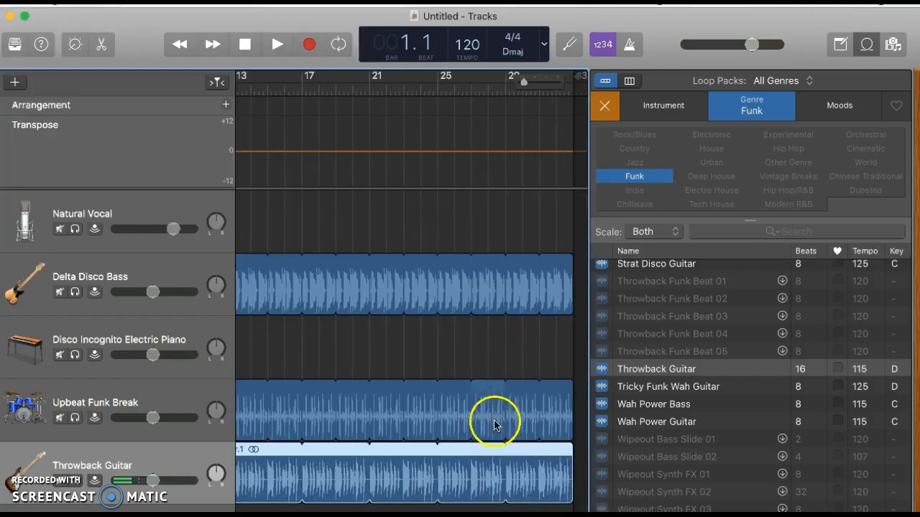
scroll(496, 424, "left", 10)
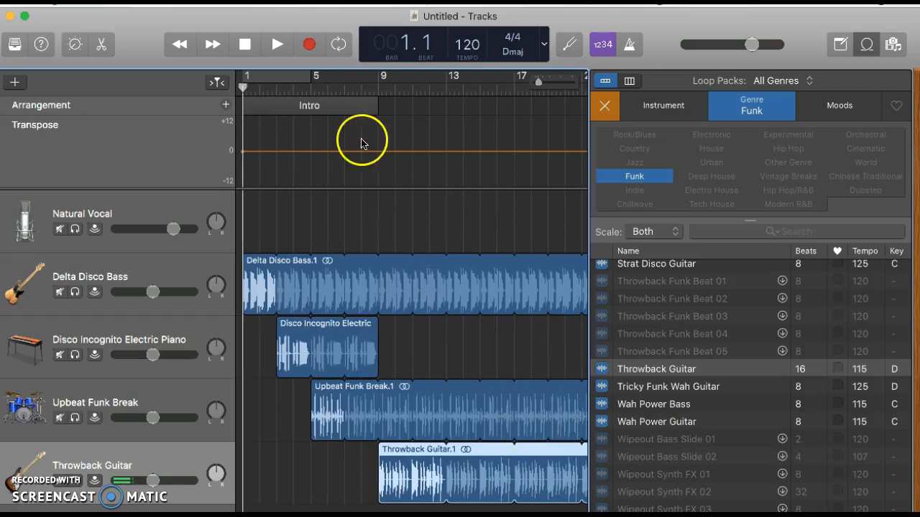
left_click(274, 45)
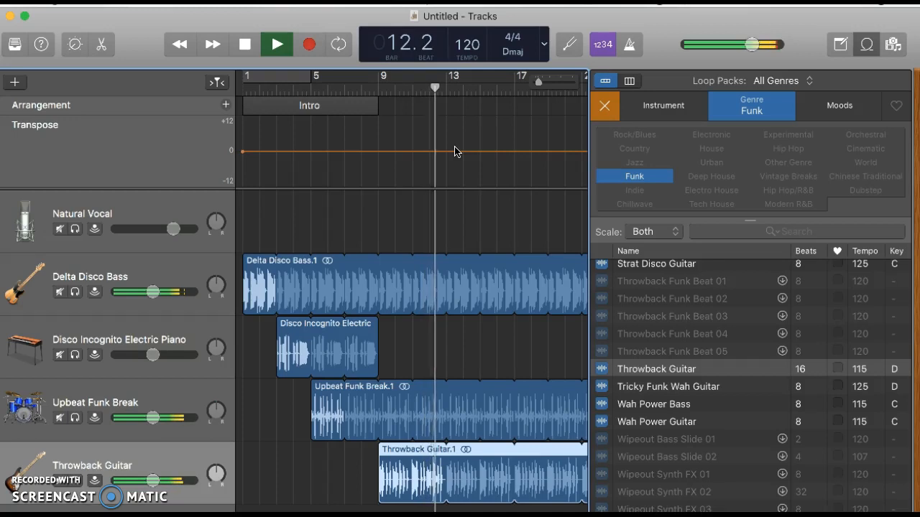
Stop playback, move Throwback Guitar to bar 3 ending near bar 9, and start the electric piano at bar 9
left_click(245, 45)
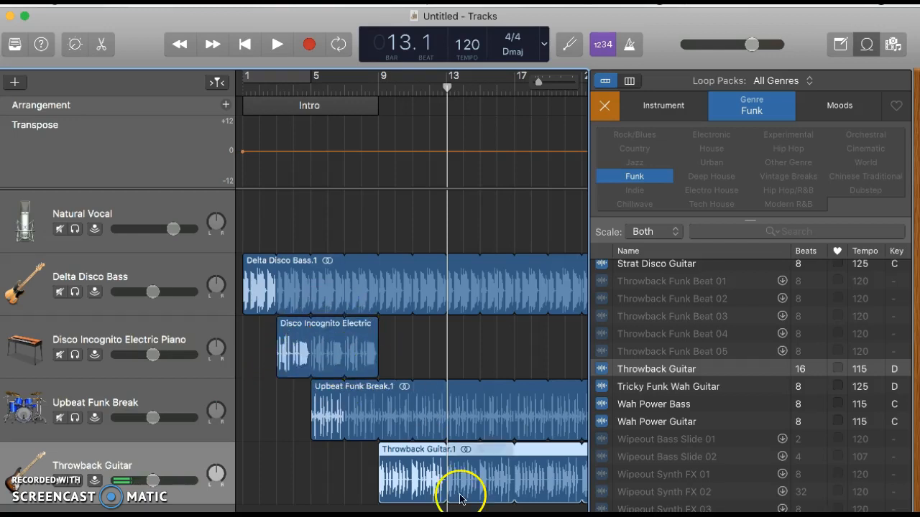
left_click(478, 476)
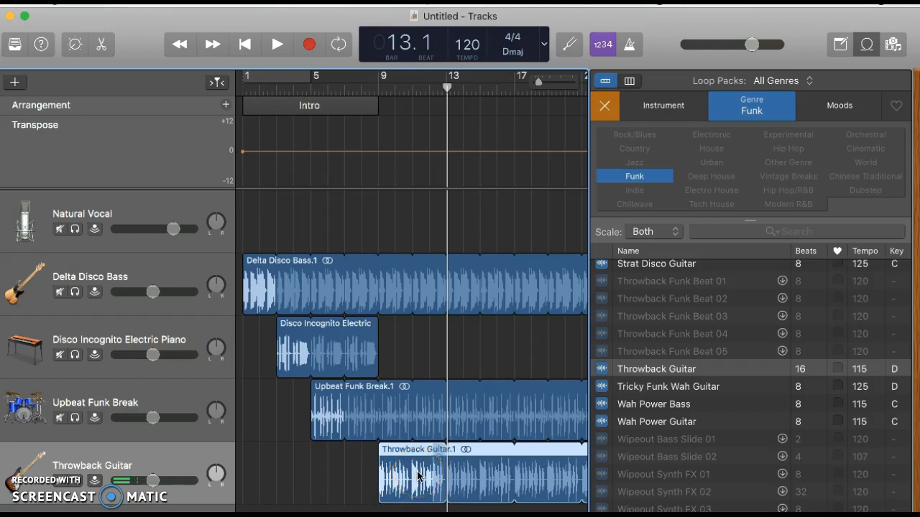
left_click_drag(417, 475, 316, 475)
scroll(546, 487, "right", 5)
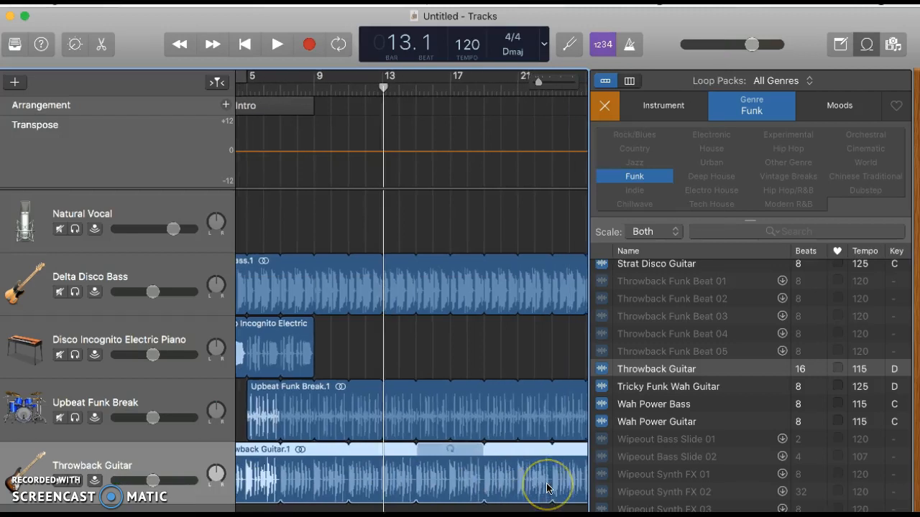
left_click_drag(558, 475, 248, 467)
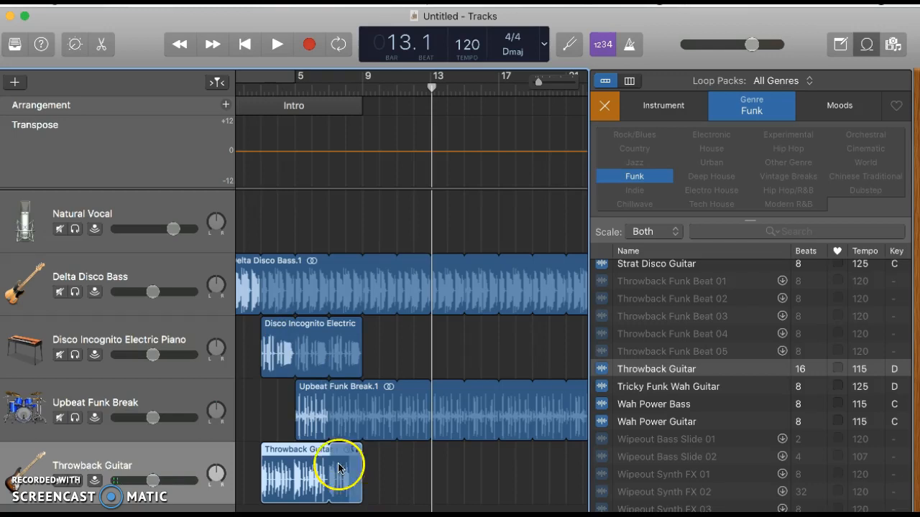
left_click_drag(272, 345, 378, 364)
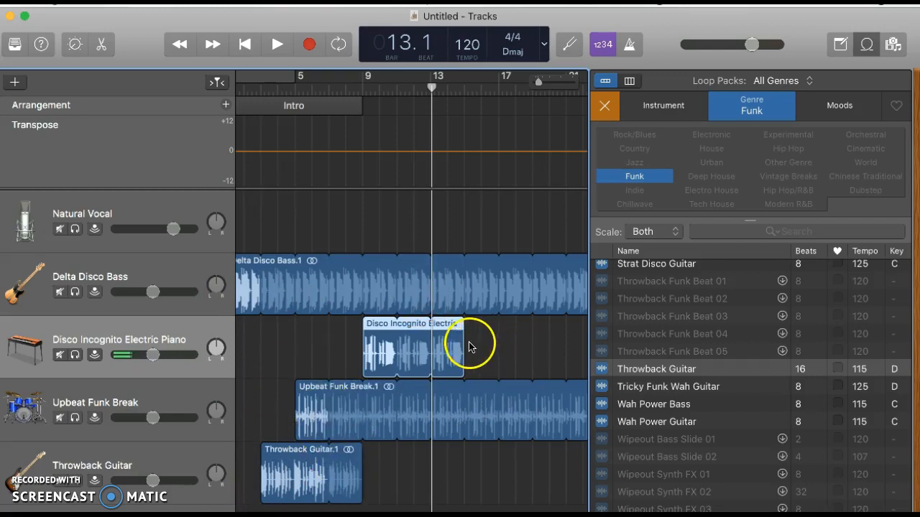
Loop the electric piano region out to bar 33 and add a Verse section after the Intro
left_click_drag(463, 348, 577, 360)
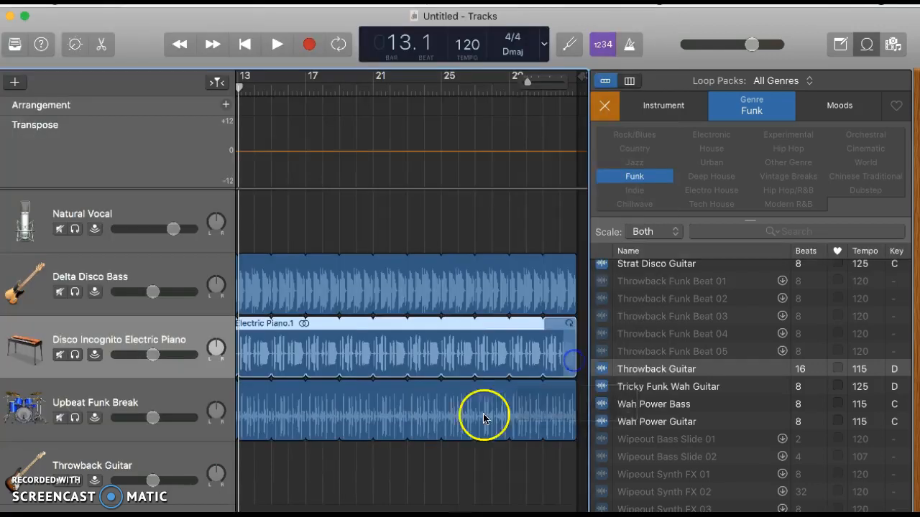
scroll(446, 445, "left", 10)
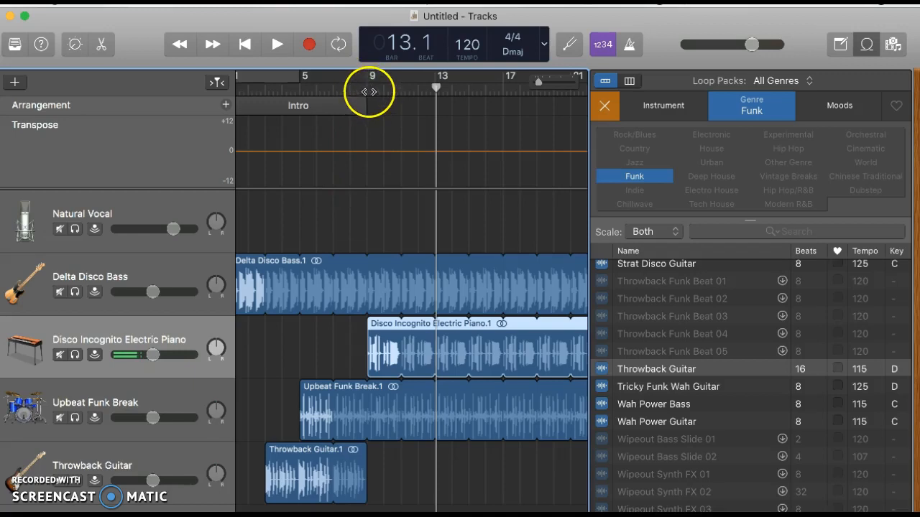
left_click(225, 106)
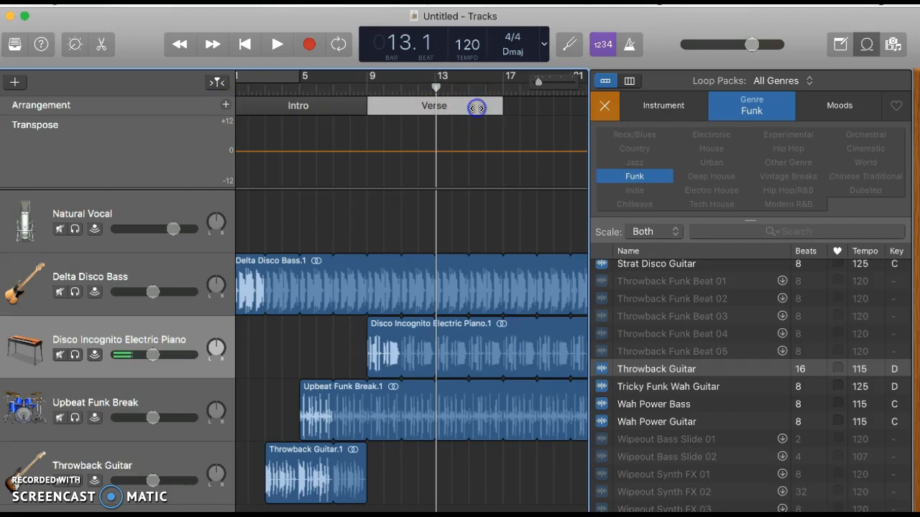
Rename the Verse section to Chorus and adjust the section's length
left_click(447, 106)
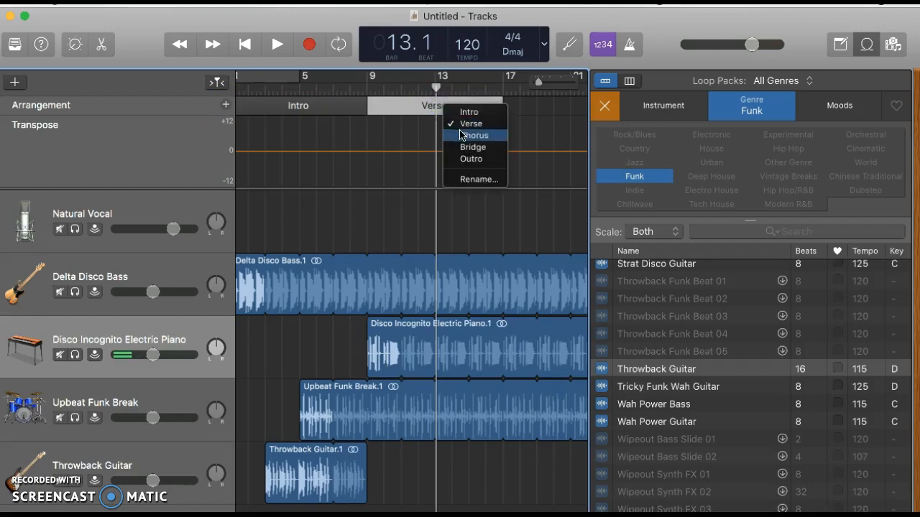
left_click(461, 135)
mouse_move(502, 106)
left_mouse_down()
mouse_move(601, 118)
mouse_move(546, 132)
mouse_move(570, 124)
left_mouse_up()
scroll(500, 157, "left", 10)
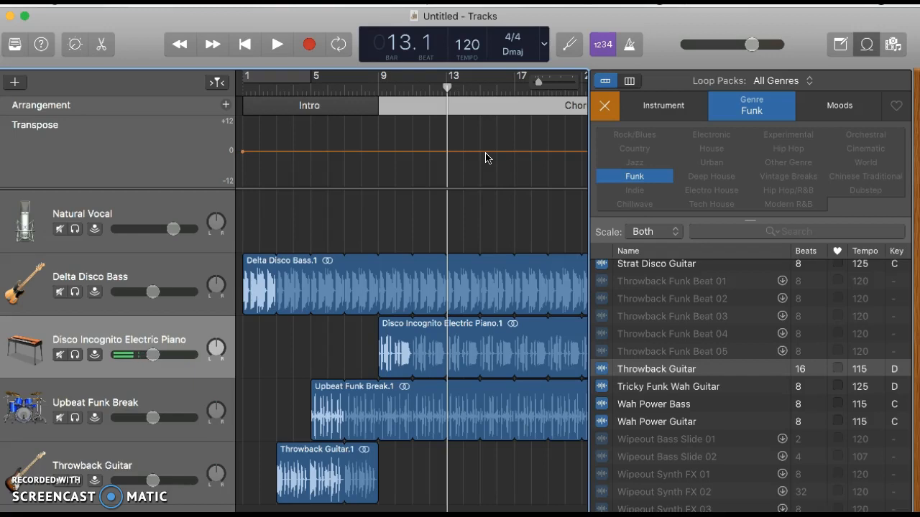
Cycle-play bars 1–5 from the song start, then stop and turn Cycle off
left_click(278, 81)
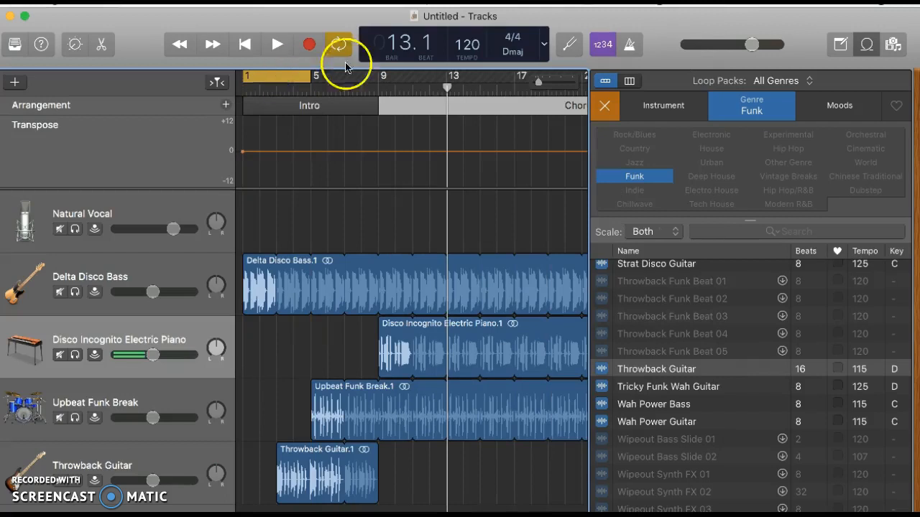
left_click_drag(446, 128, 244, 118)
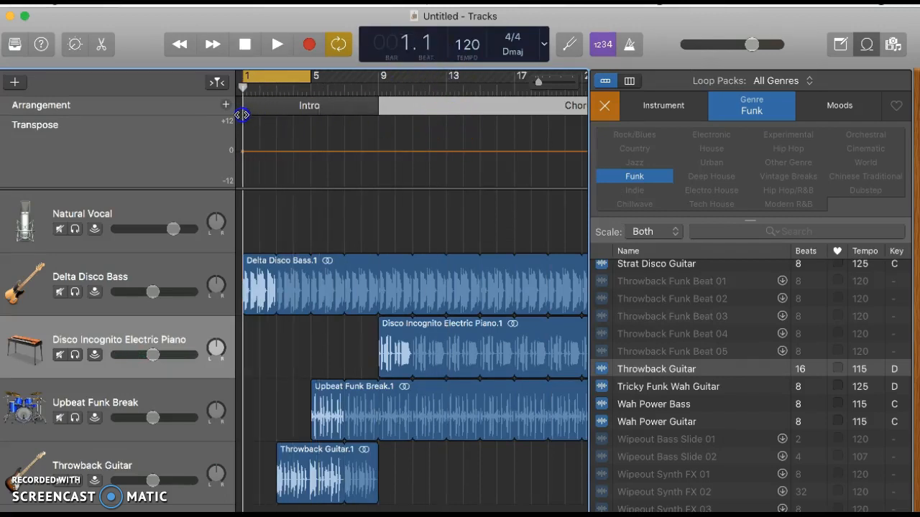
left_click(274, 45)
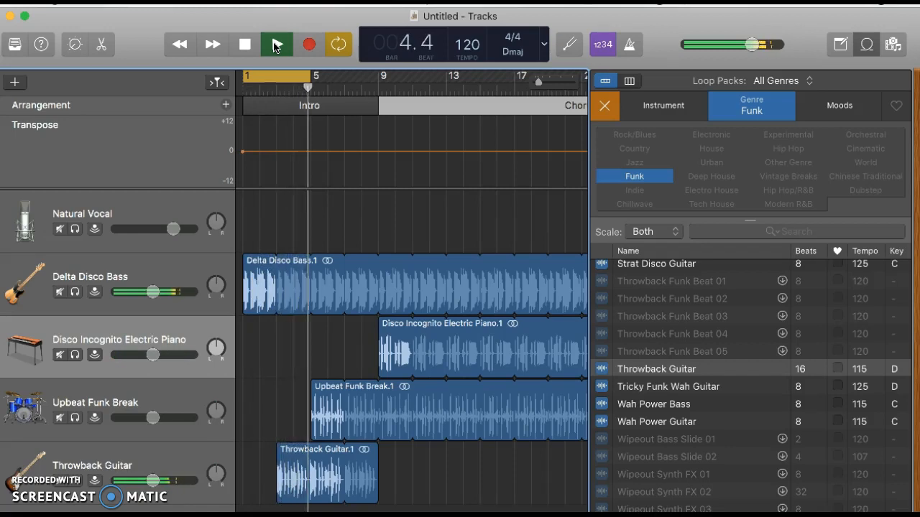
left_click(245, 45)
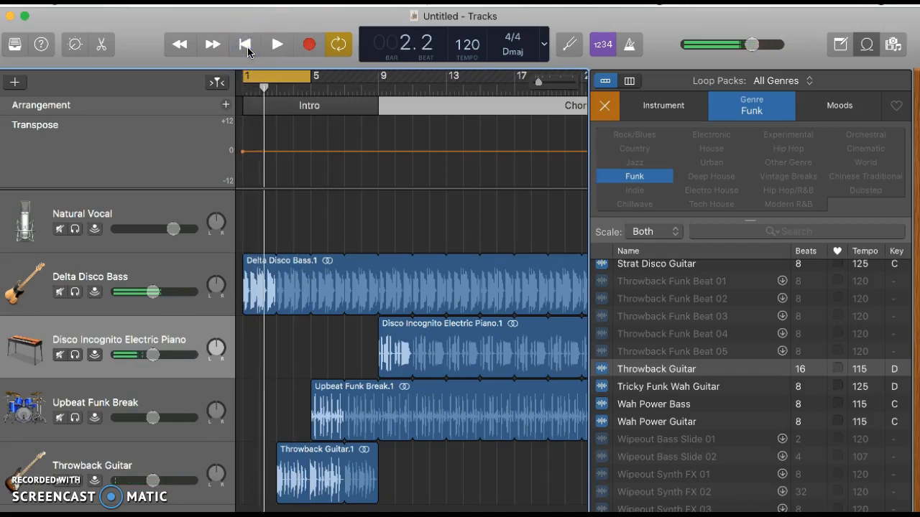
left_click(337, 45)
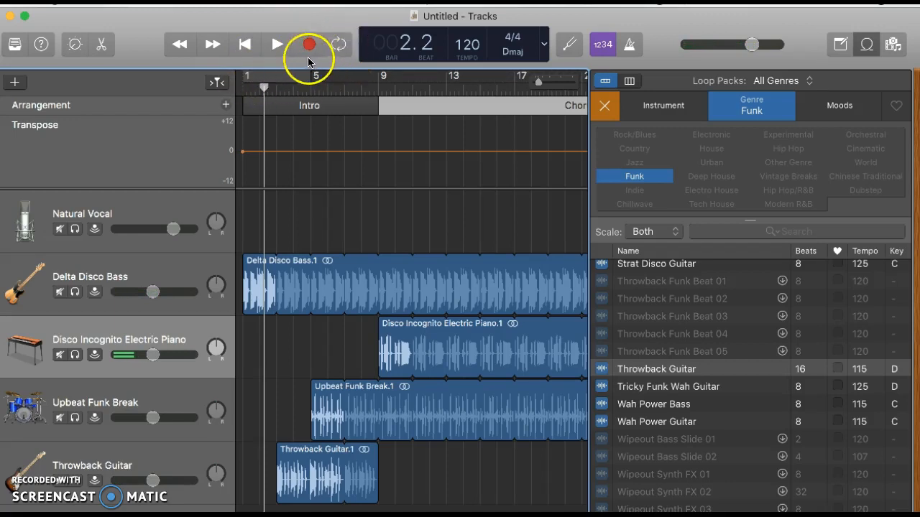
Drag out a cycle region and shift it to span bars 9–17
left_click_drag(279, 78, 414, 79)
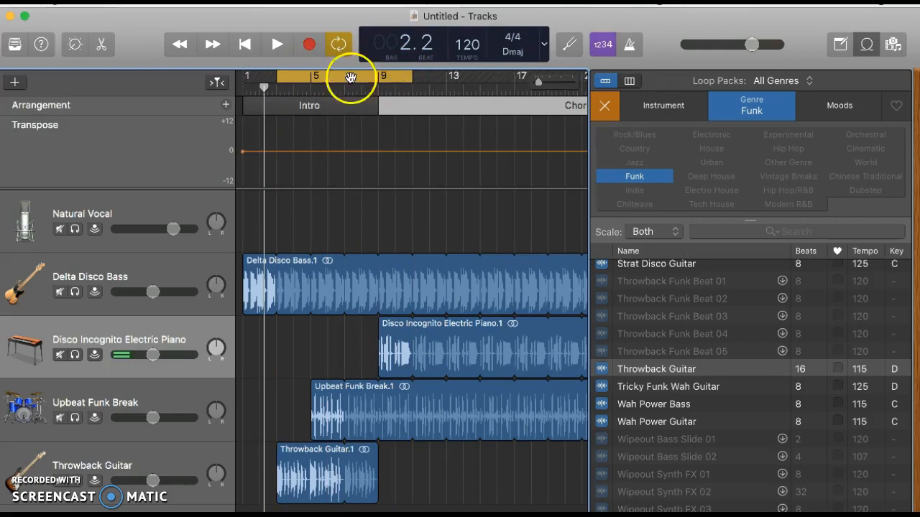
mouse_move(277, 77)
left_mouse_down()
mouse_move(456, 79)
mouse_move(516, 92)
left_mouse_up()
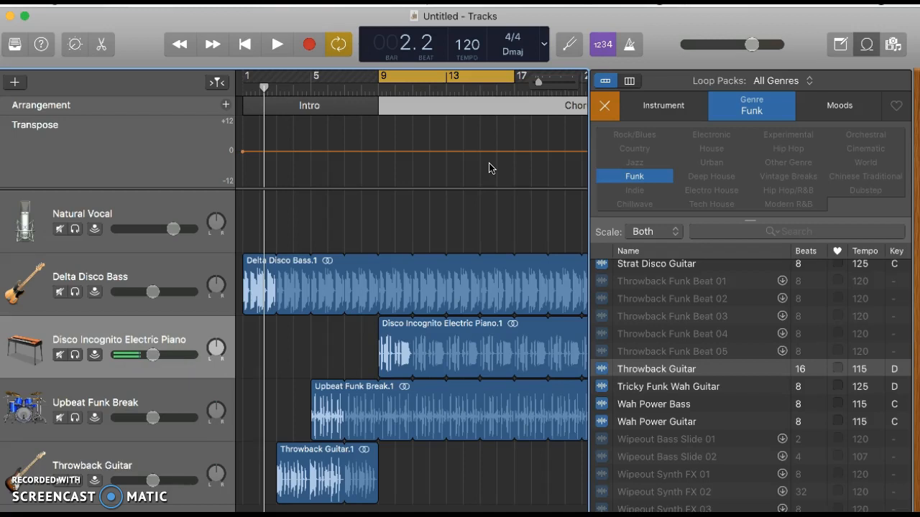
Place Safari's 'A Jelly-Fish' poem as a narrow strip at the right, with GarageBand in front
left_click_drag(709, 29, 485, 29)
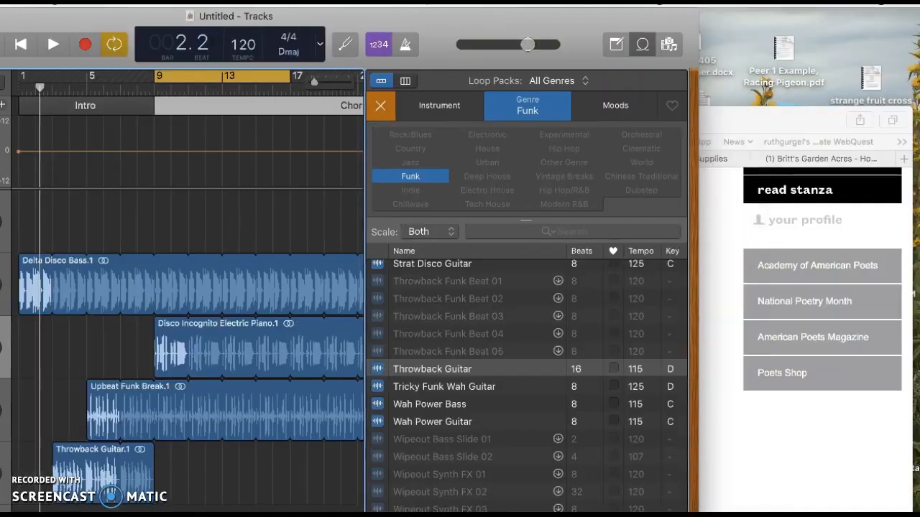
left_click_drag(742, 126, 919, 94)
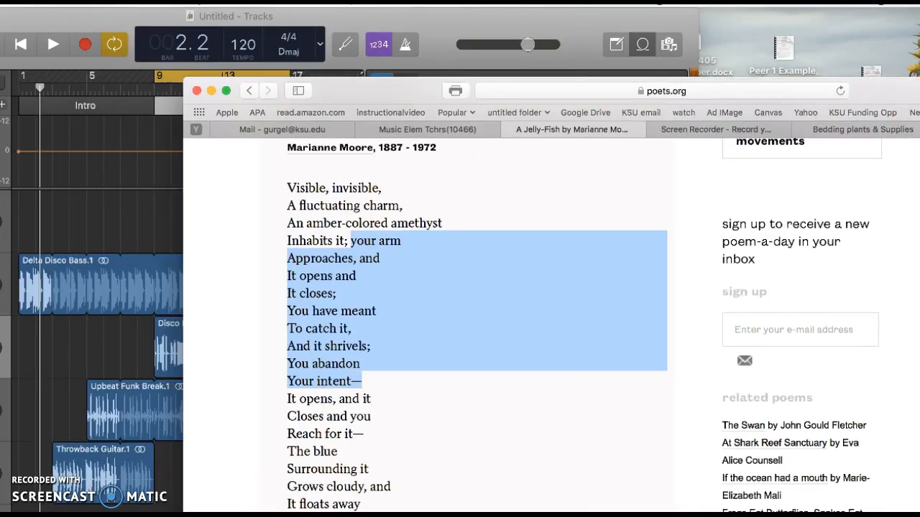
left_click_drag(184, 79, 721, 10)
scroll(863, 249, "up", 5)
scroll(864, 249, "down", 10)
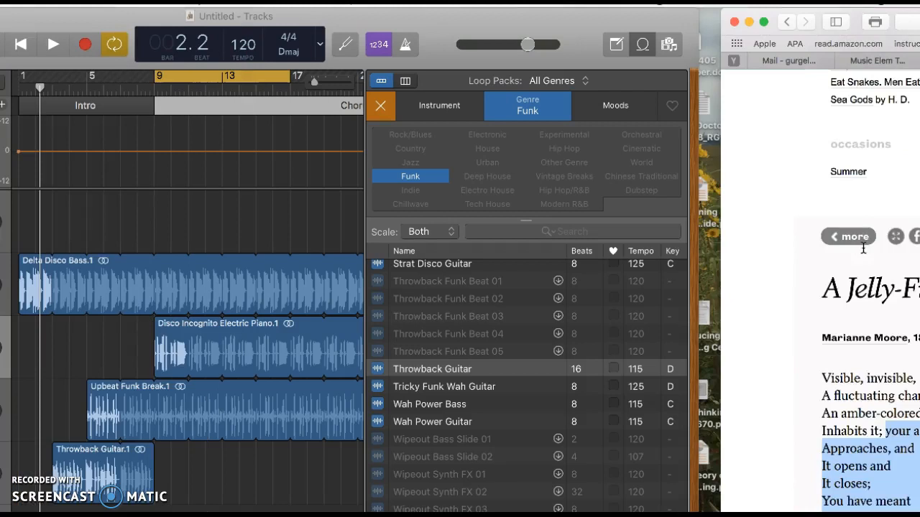
scroll(863, 249, "down", 5)
left_click_drag(857, 21, 792, 21)
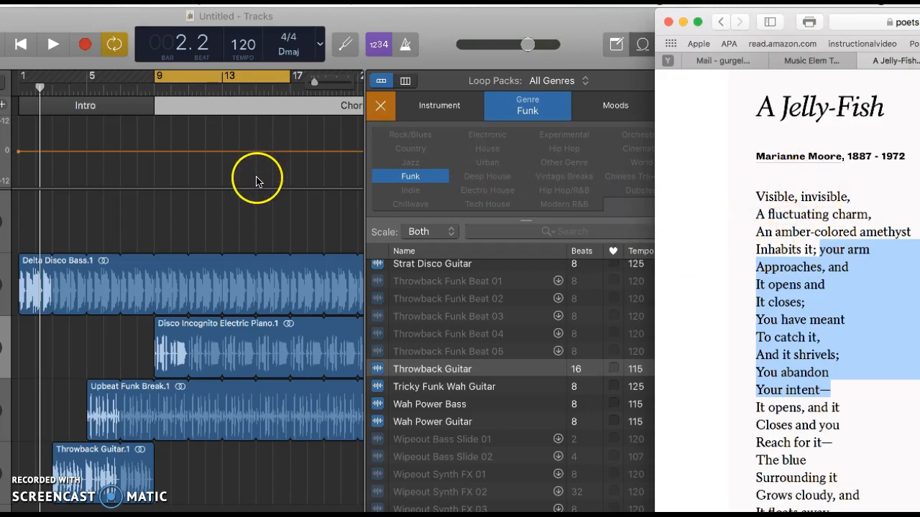
left_click(239, 195)
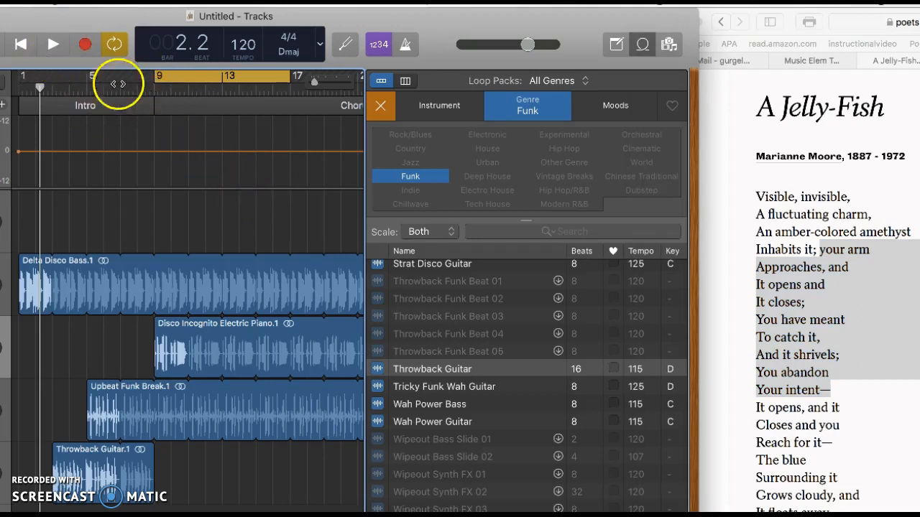
Drag the playhead in the ruler to bar 9
left_click_drag(40, 136, 150, 140)
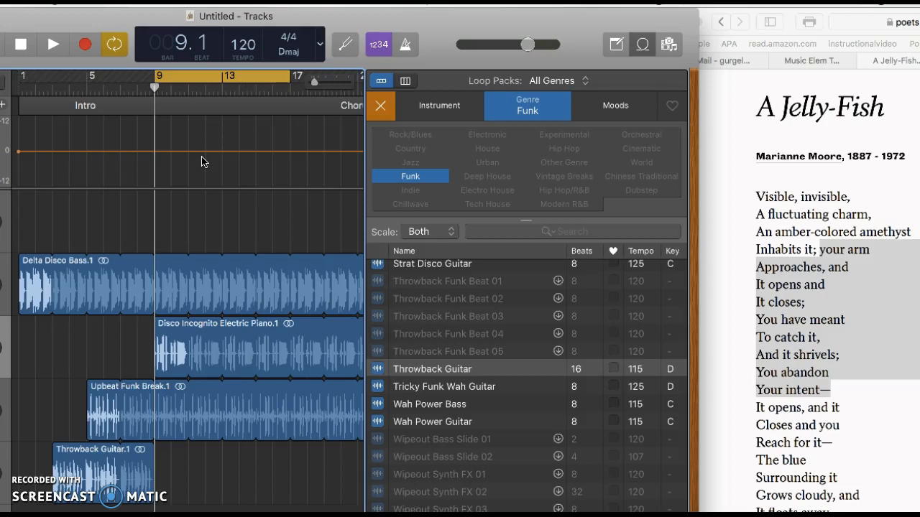
Play the Chorus loop from bar 9, stop at bar 14, and slide GarageBand back over the poem
left_click(52, 45)
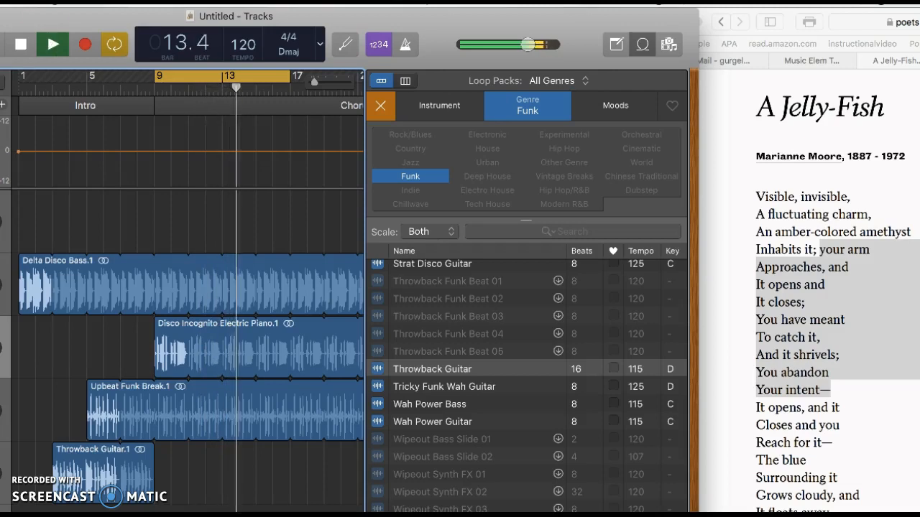
left_click(19, 45)
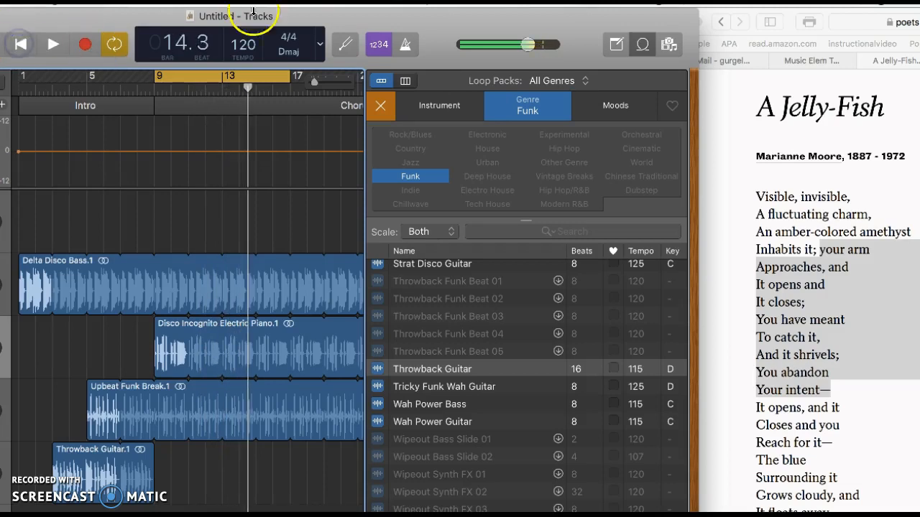
left_click_drag(417, 16, 658, 16)
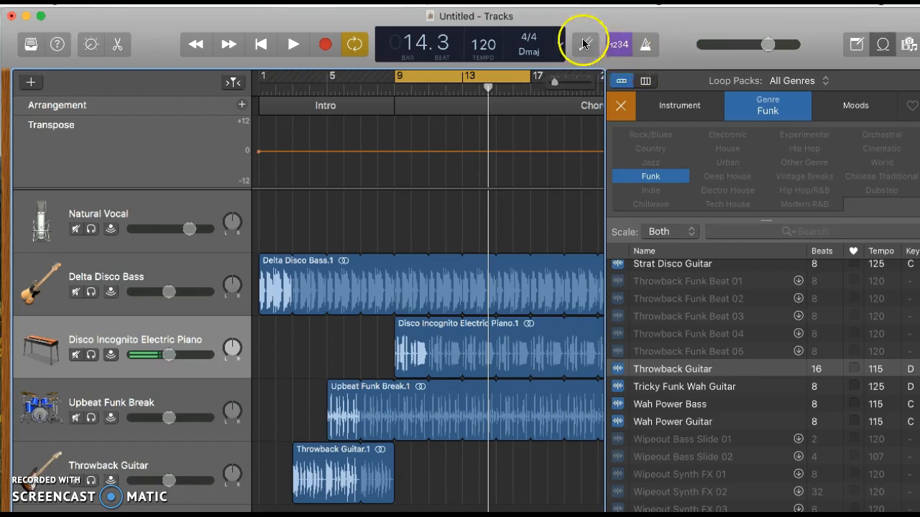
Turn Cycle off, return the playhead to bar 1, and select the Natural Vocal track
left_click(359, 45)
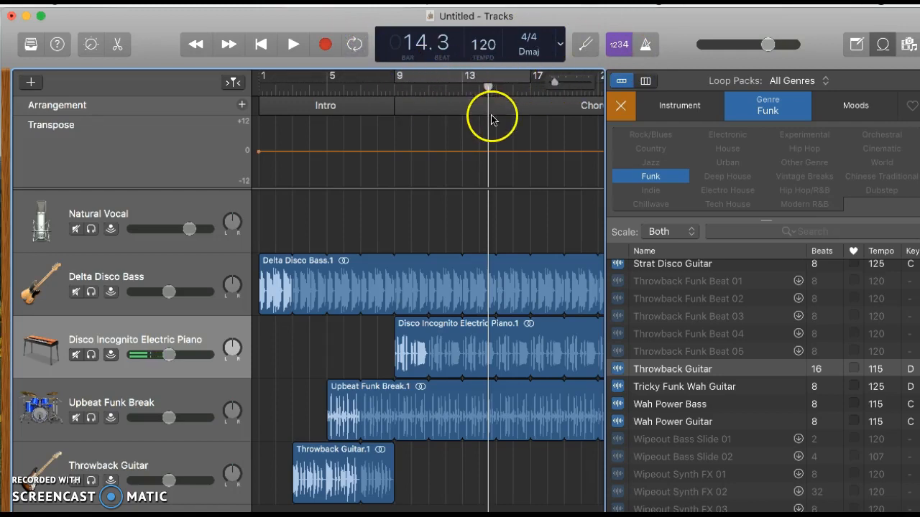
left_click_drag(487, 132, 260, 97)
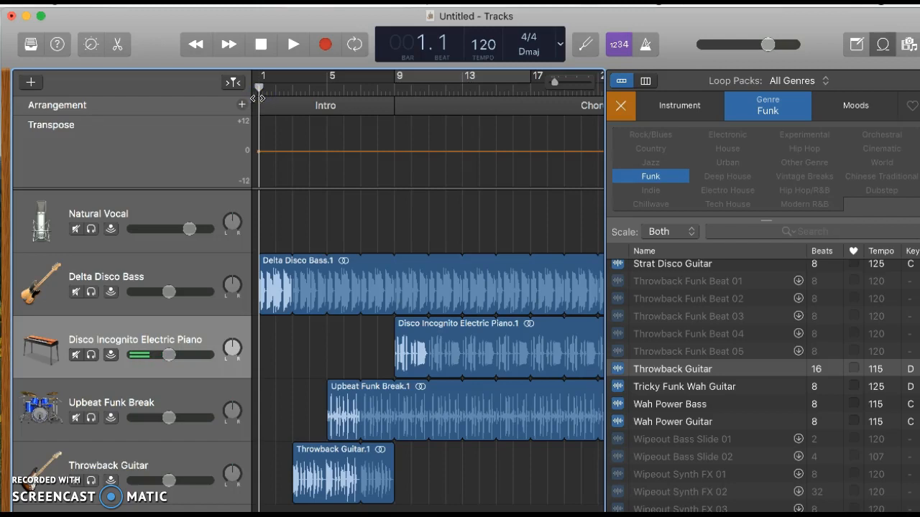
left_click(155, 212)
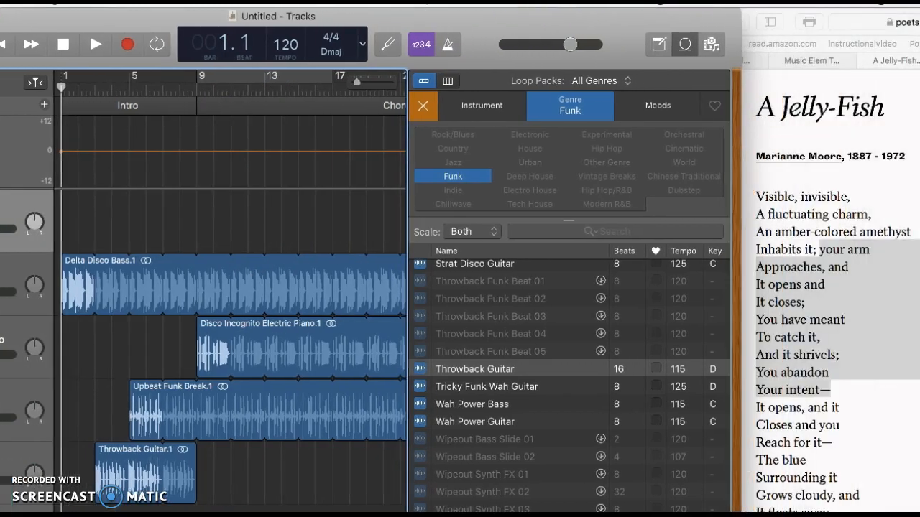
Record the poem reading on the Natural Vocal track as region Natural Vocal#01, bars 1–13
left_click(127, 46)
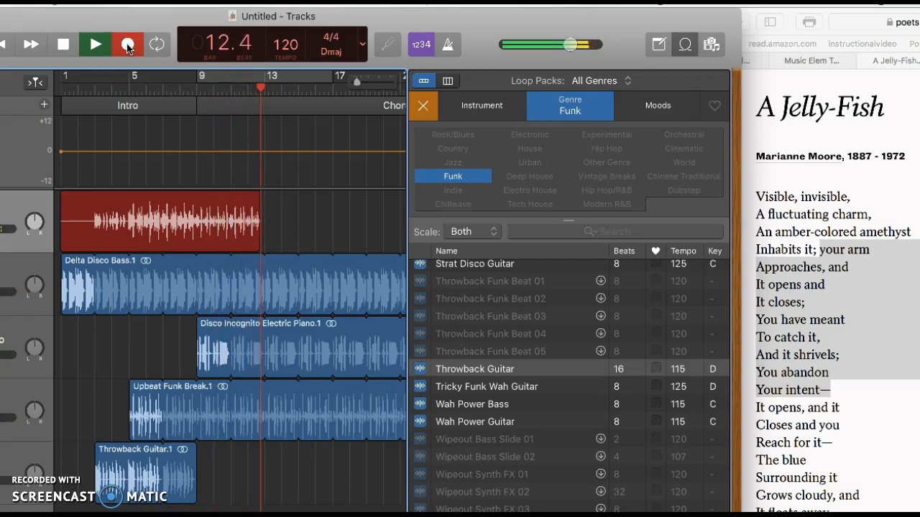
left_click(63, 45)
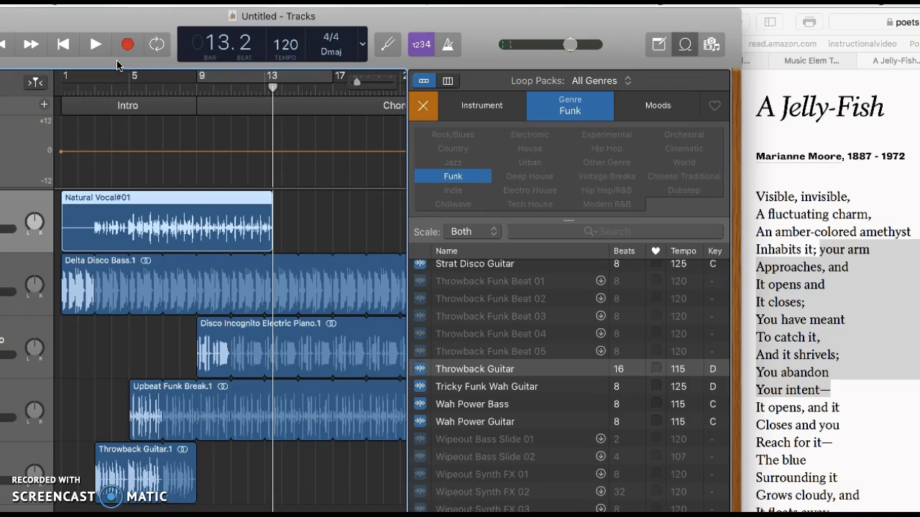
Trim Natural Vocal#01 to start at bar 8.3 and set the playhead near bar 7.3
left_click_drag(471, 24, 668, 24)
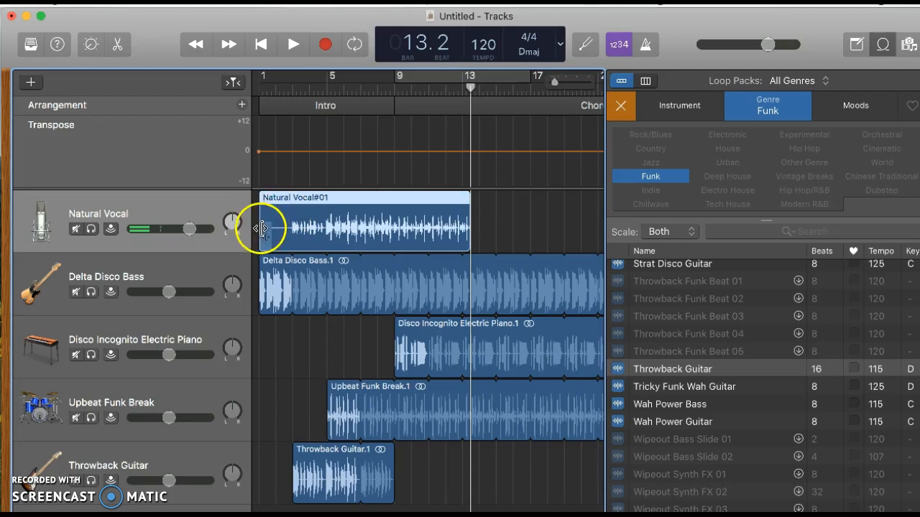
left_click_drag(264, 229, 388, 228)
left_click_drag(468, 85, 369, 87)
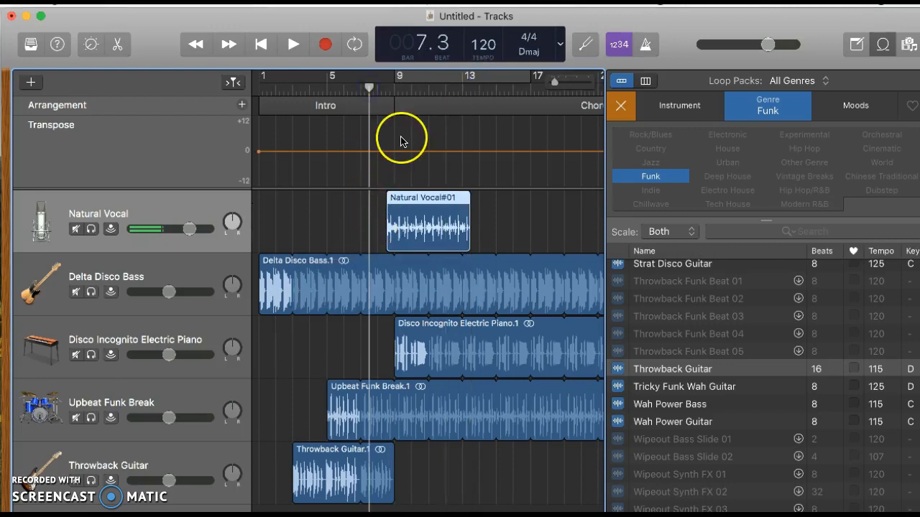
left_click(293, 44)
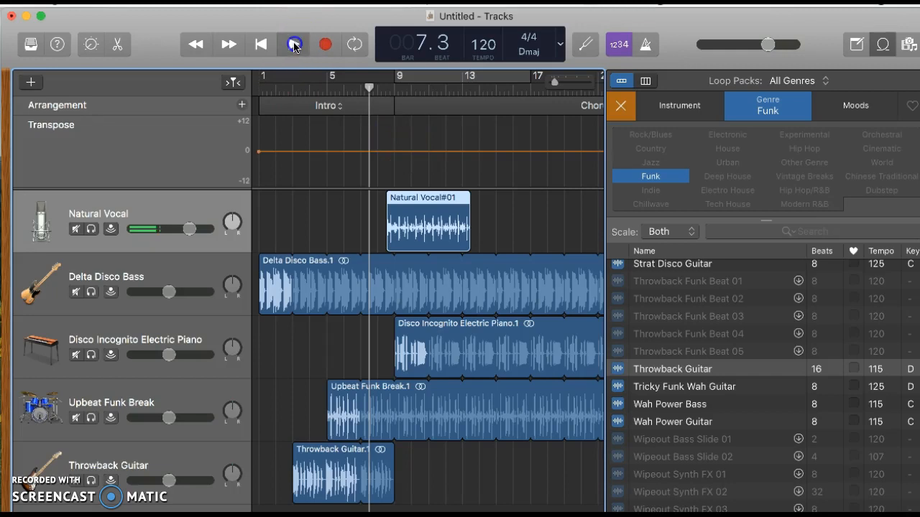
left_click(328, 107)
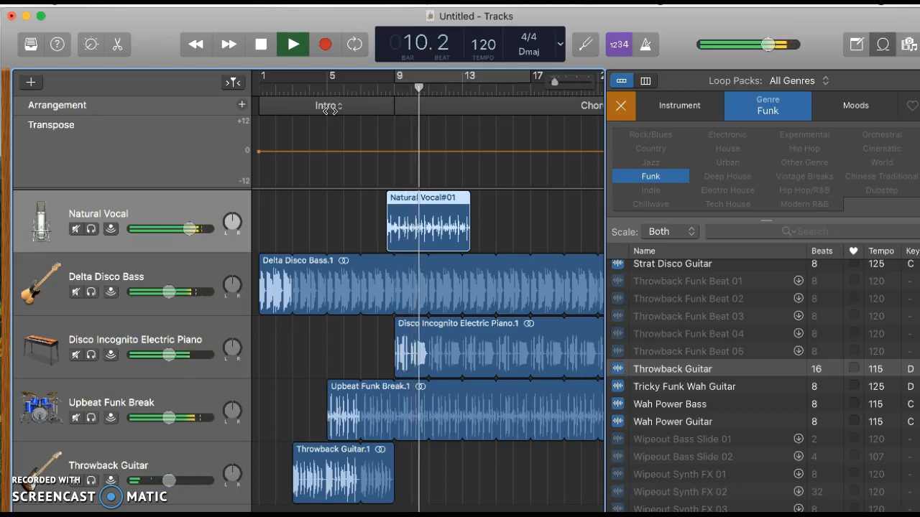
left_click(322, 79)
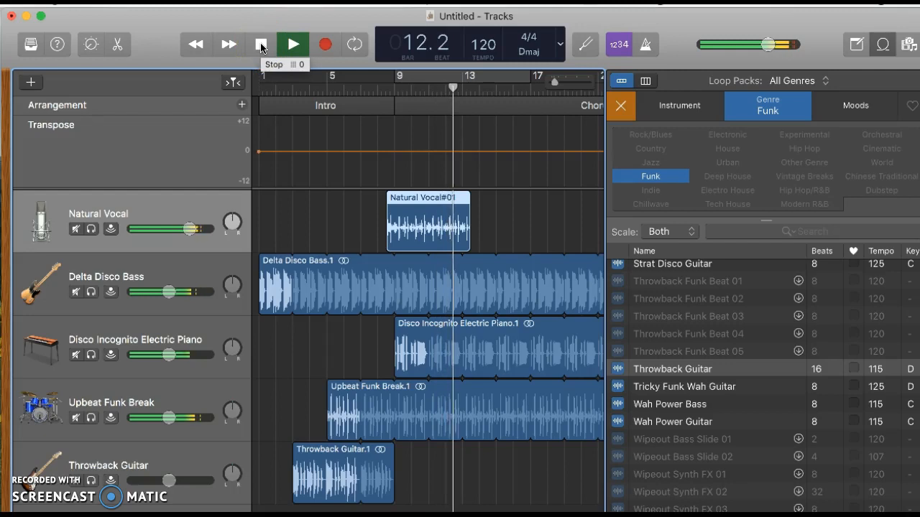
left_click(262, 46)
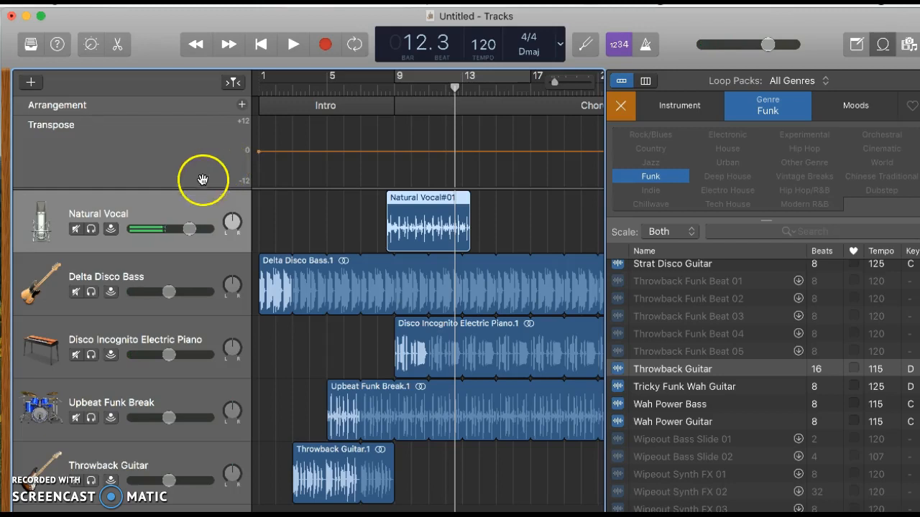
Raise Natural Vocal; lower bass -14.6, piano -9.8, funk break ~-10, guitar -14.0 dB
left_click_drag(191, 229, 236, 237)
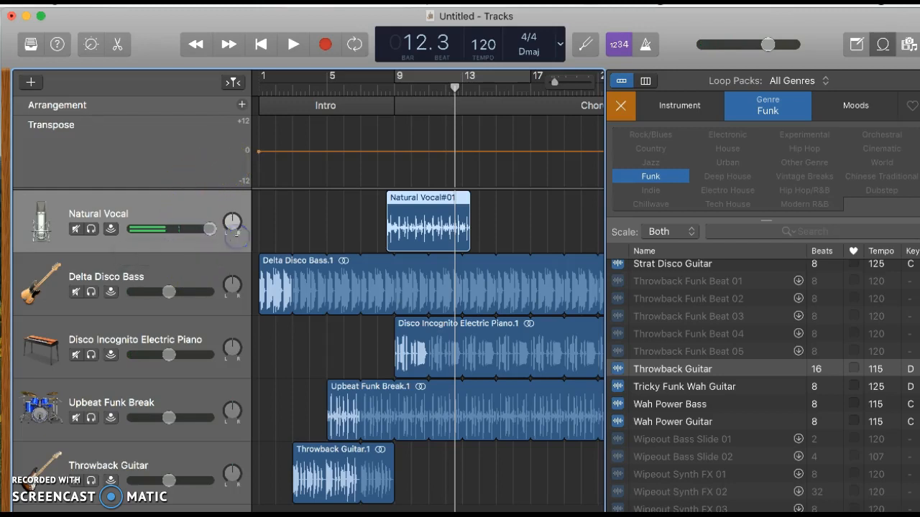
left_click(168, 292)
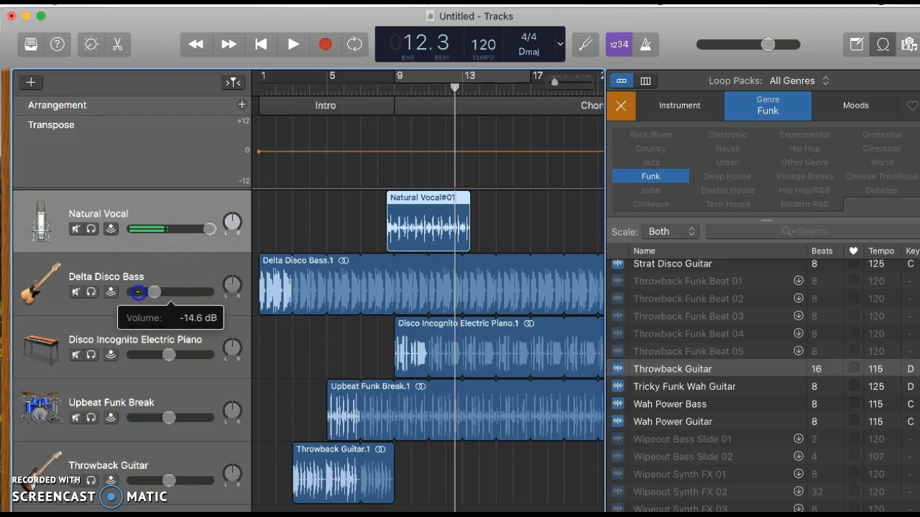
left_click_drag(138, 292, 154, 291)
left_click_drag(169, 356, 156, 355)
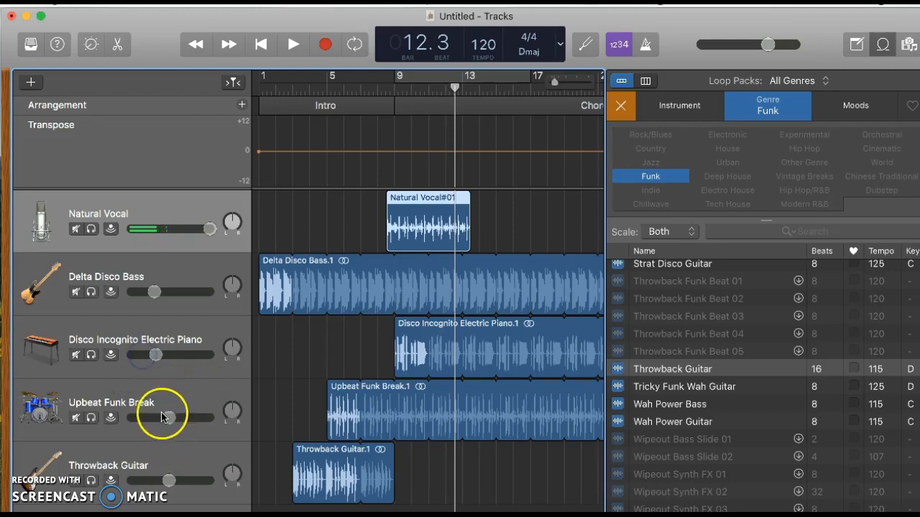
left_click(169, 420)
left_click_drag(149, 418, 155, 418)
left_click(168, 481)
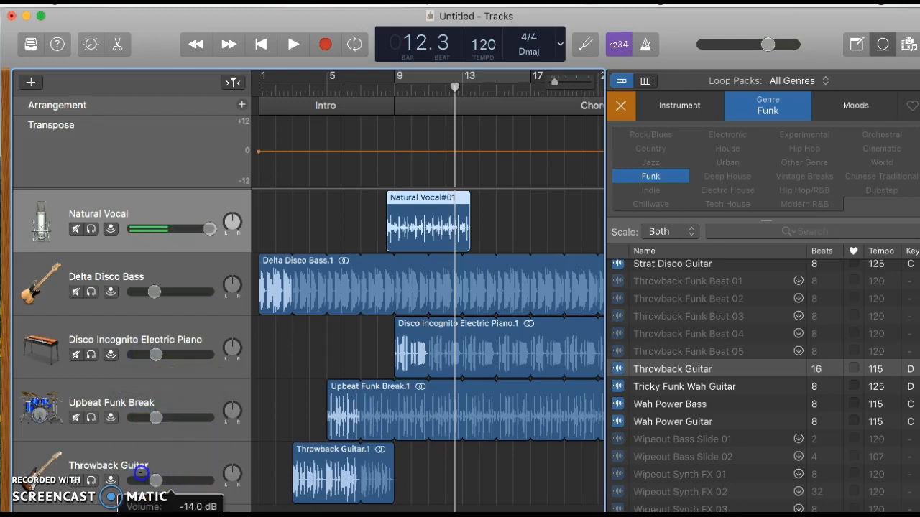
left_click_drag(140, 472, 155, 481)
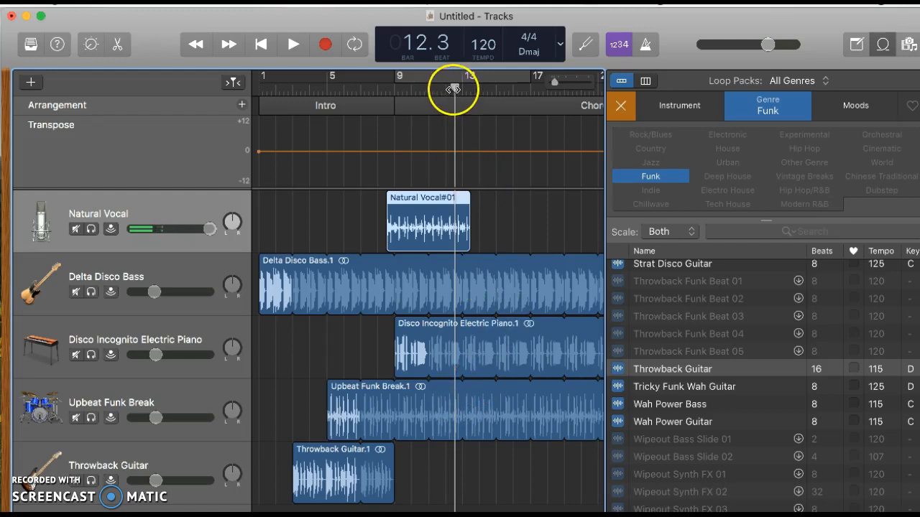
Mute the Electric Piano, Upbeat Funk Break and Throwback Guitar tracks
left_click(75, 356)
left_click(75, 417)
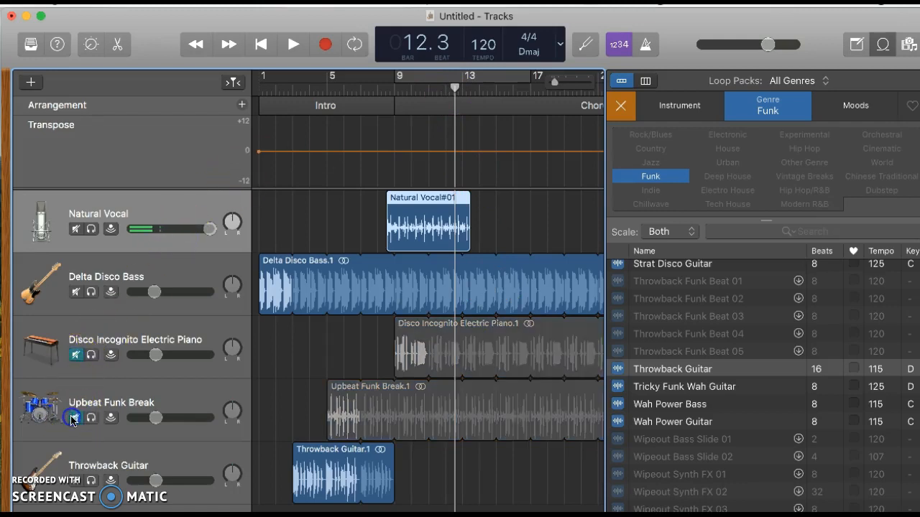
left_click(75, 481)
Play the mix from bar 8, stop, then mute Delta Disco Bass
left_click_drag(455, 87, 377, 83)
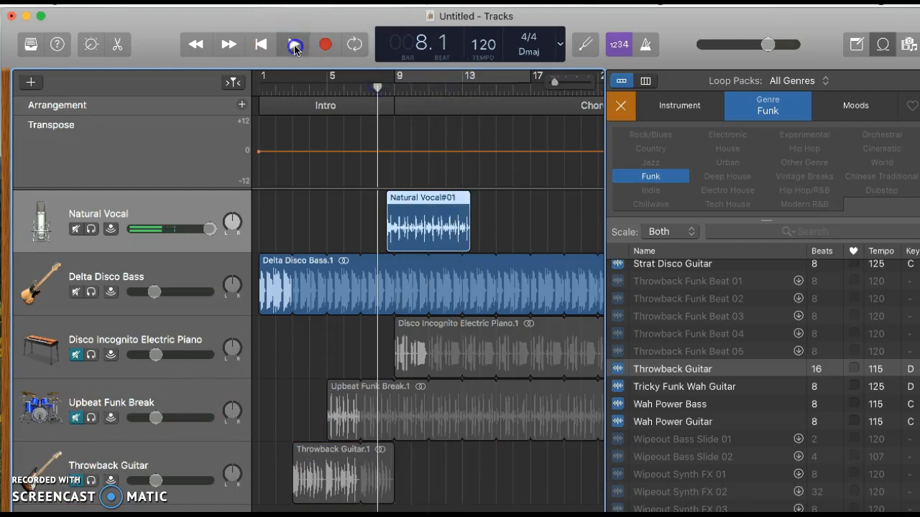
left_click(294, 45)
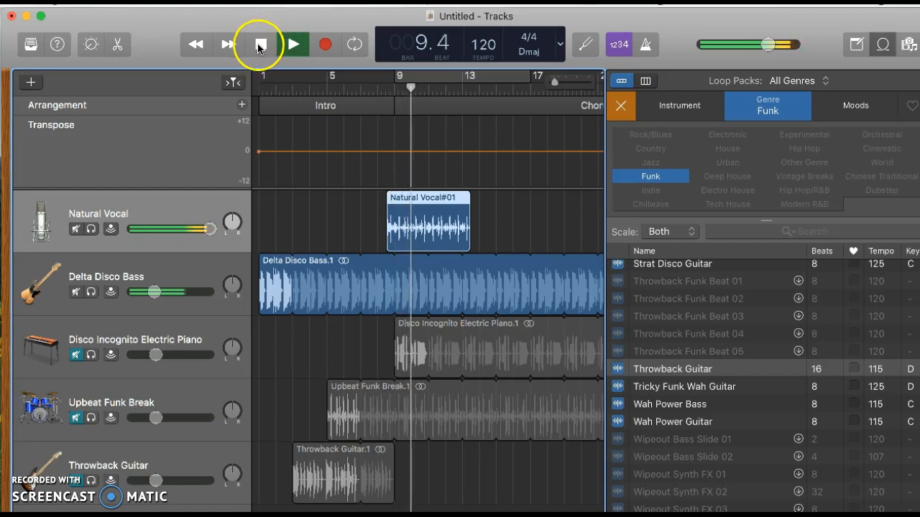
left_click(261, 46)
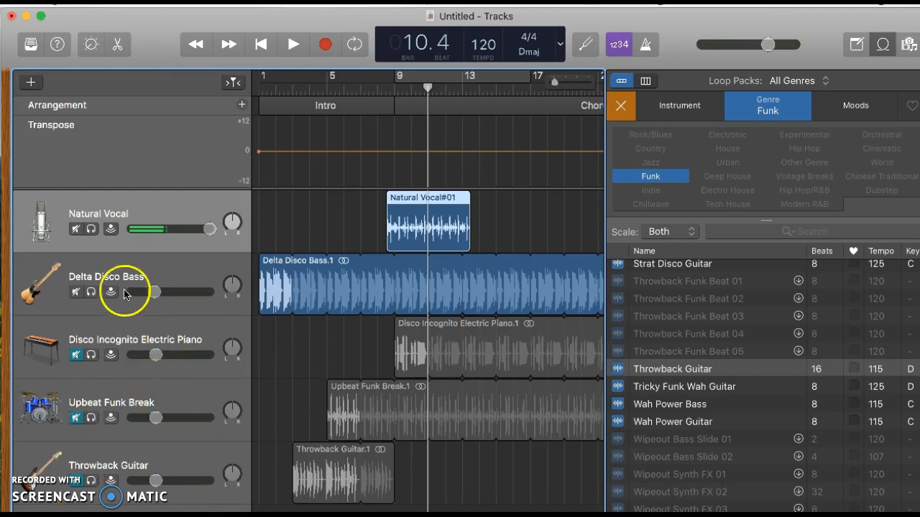
left_click(77, 293)
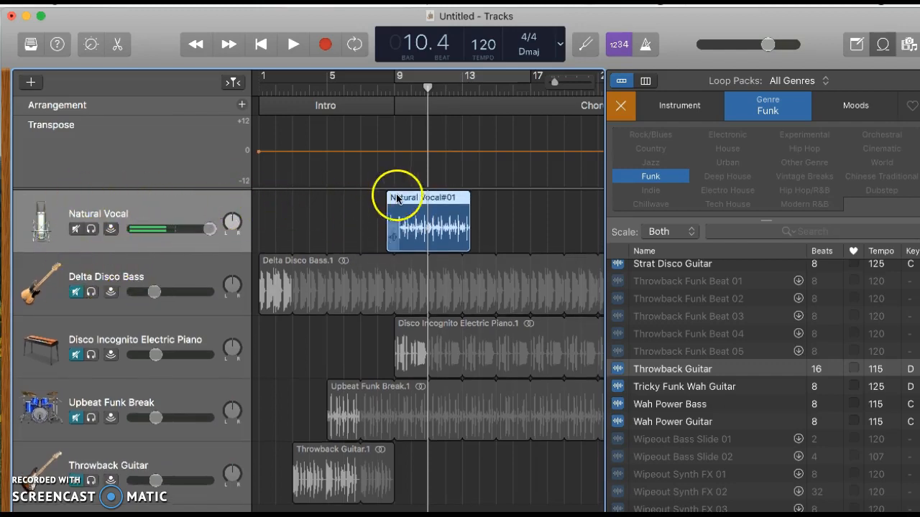
left_click_drag(425, 87, 369, 88)
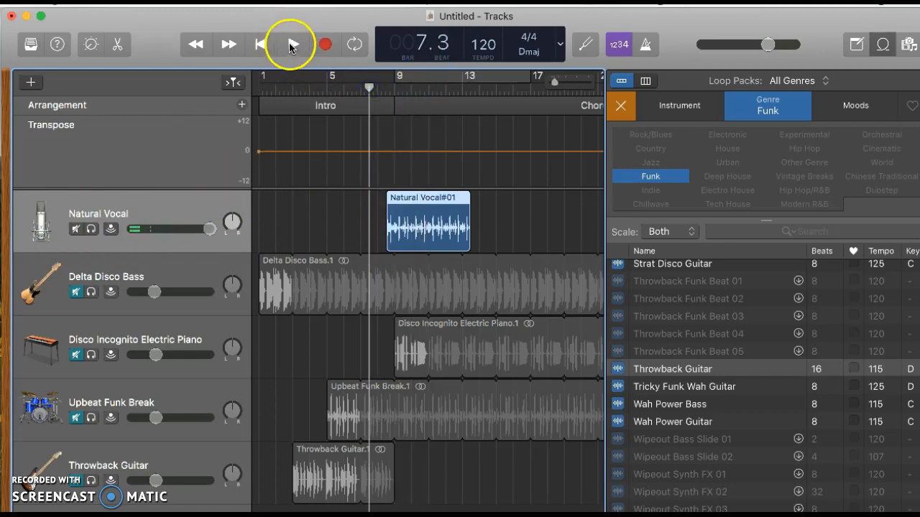
left_click(293, 46)
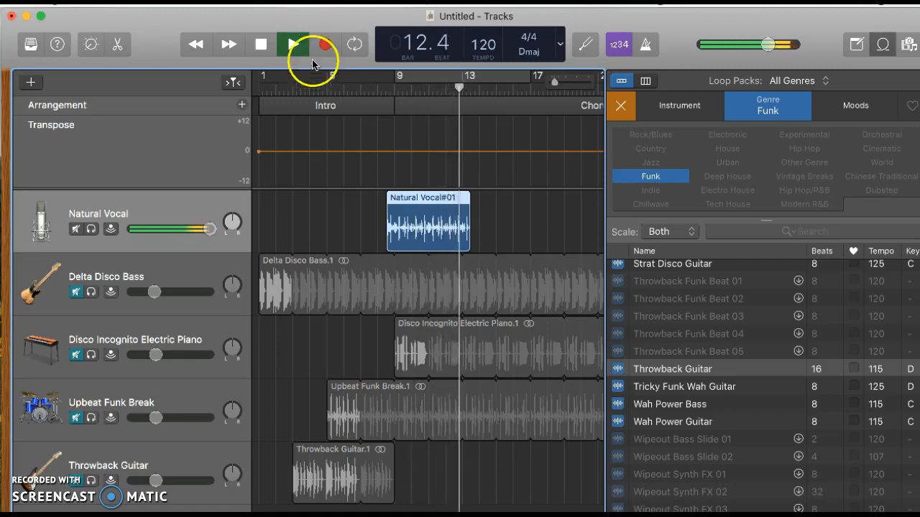
left_click(261, 44)
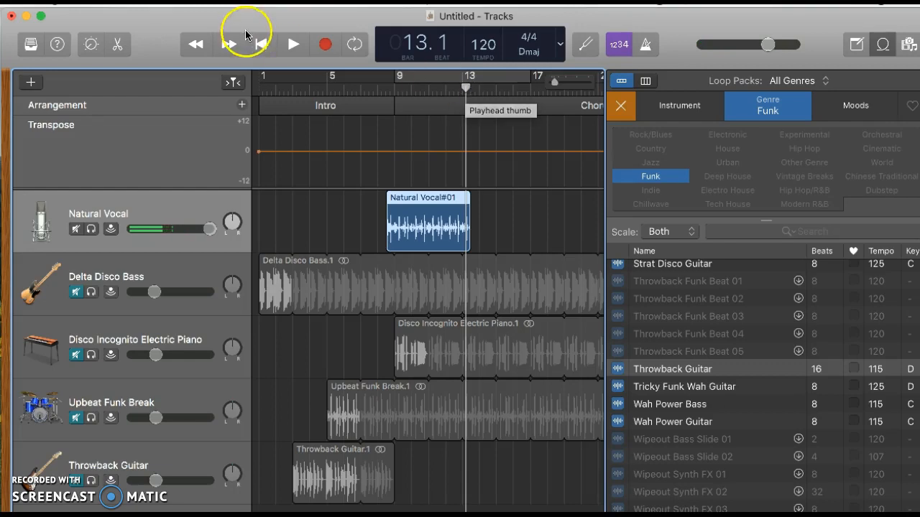
Duplicate the selected Natural Vocal track via Track > New Track With Duplicate Settings
left_click(180, 2)
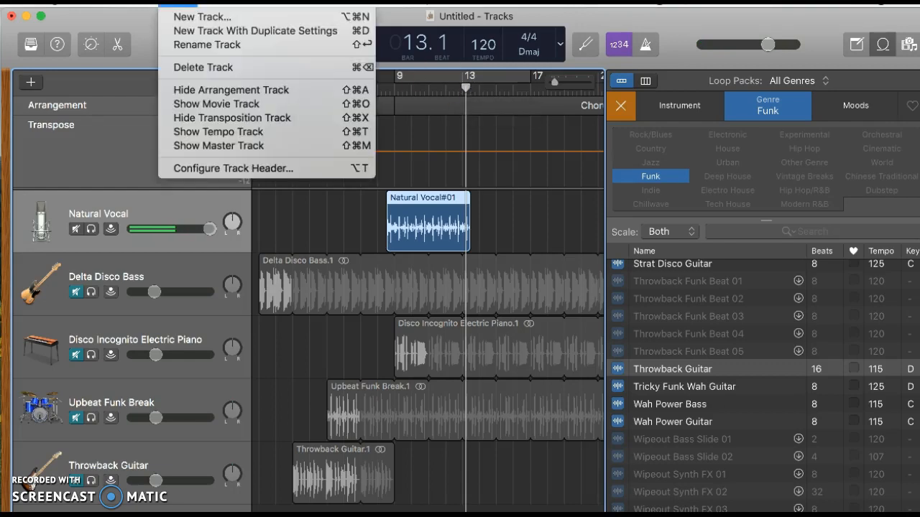
left_click(176, 34)
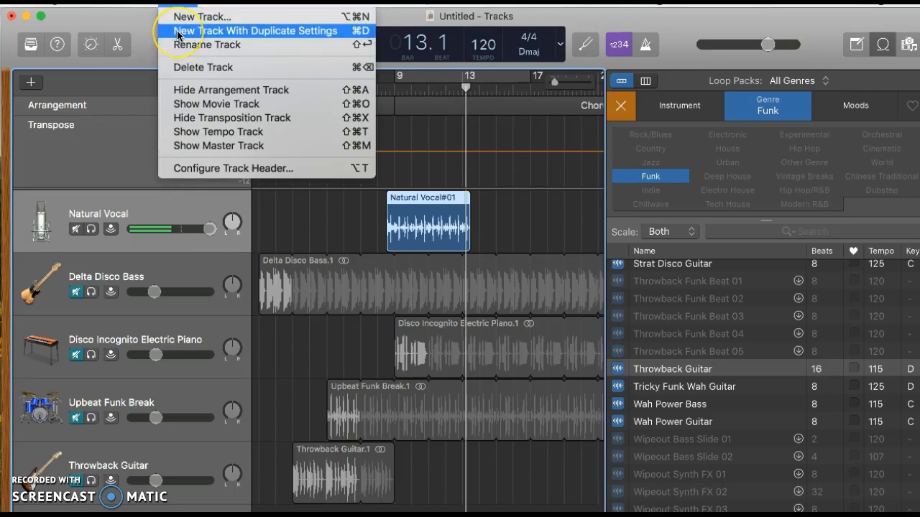
left_click(144, 199)
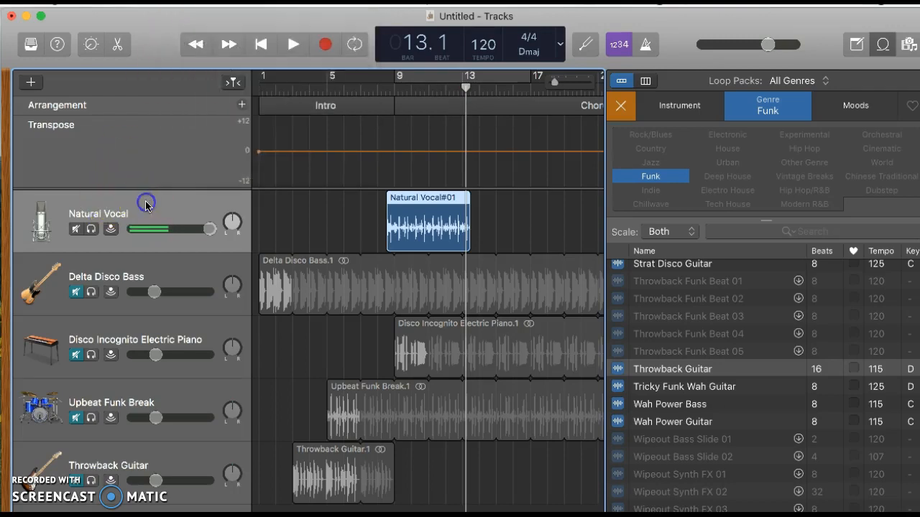
left_click(179, 3)
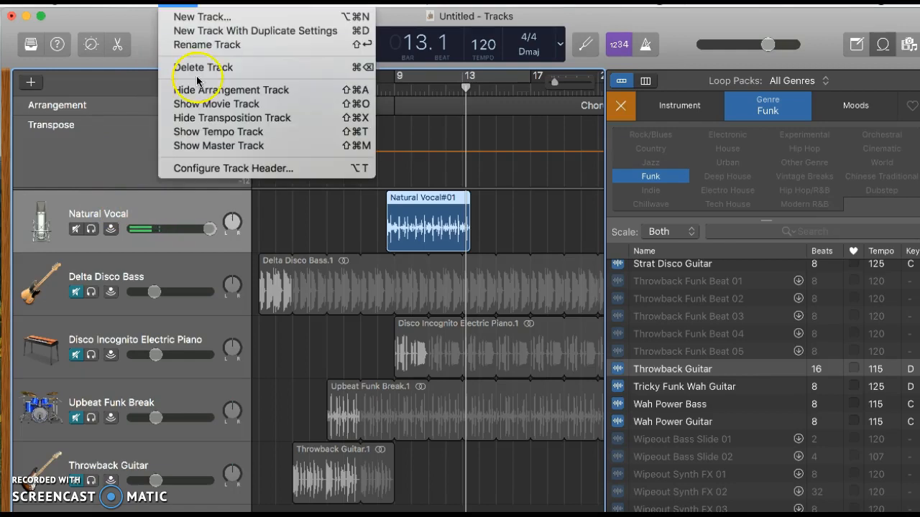
left_click(197, 31)
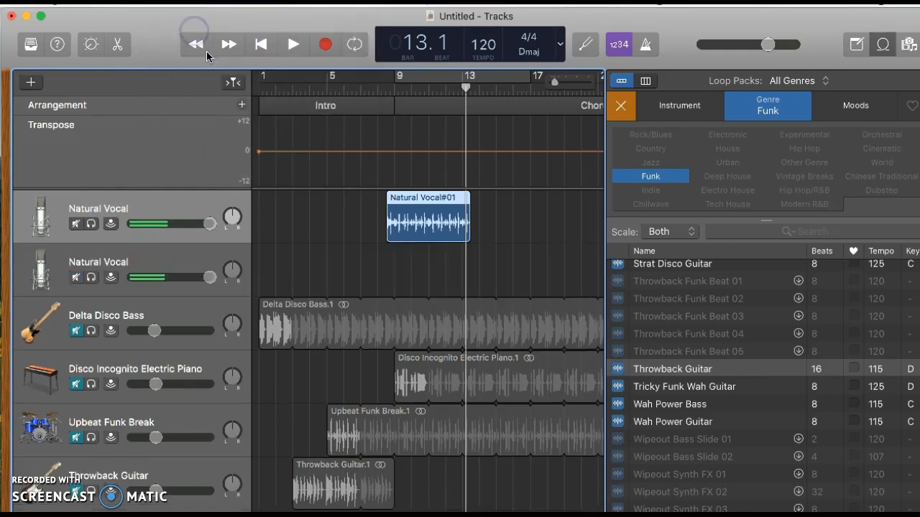